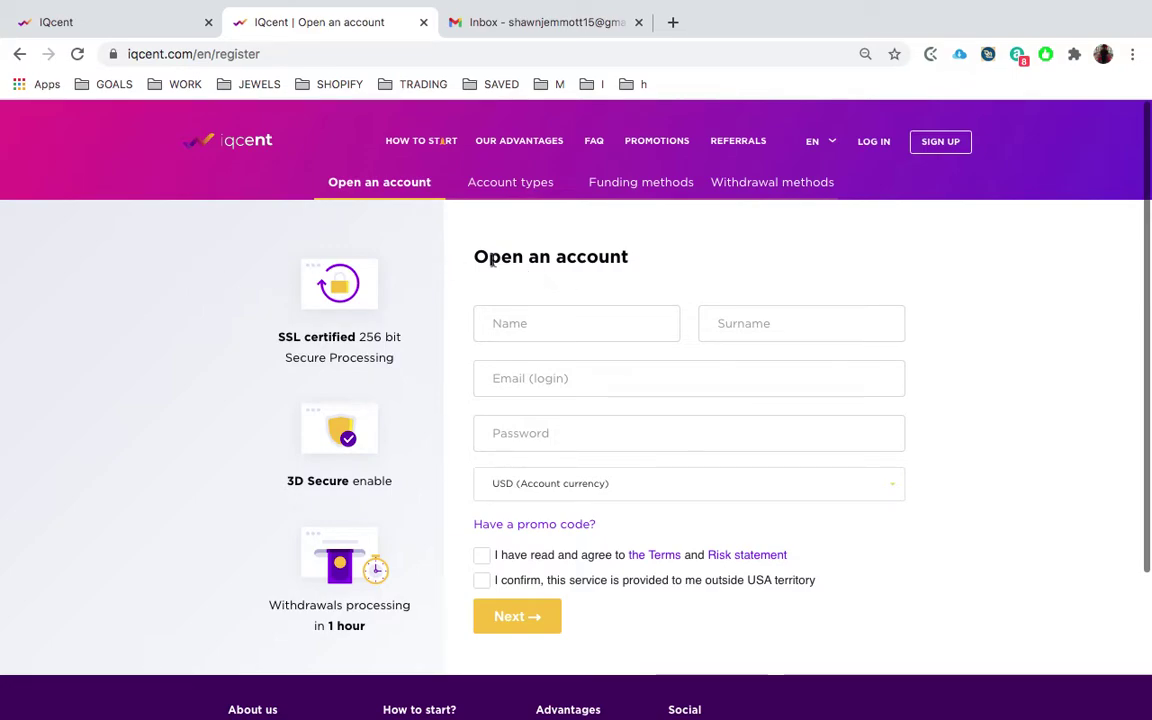
- Put the cursor in the first name field of the Open an account form
{"action": "left_click", "coordinate": [544, 332]}
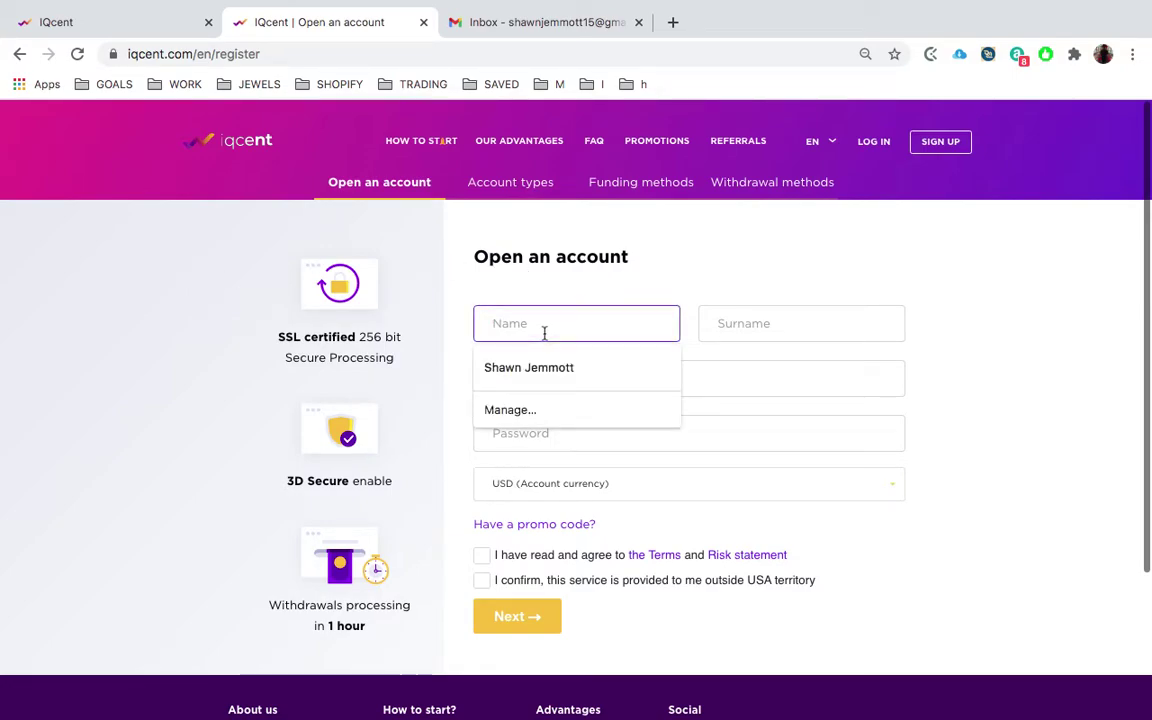
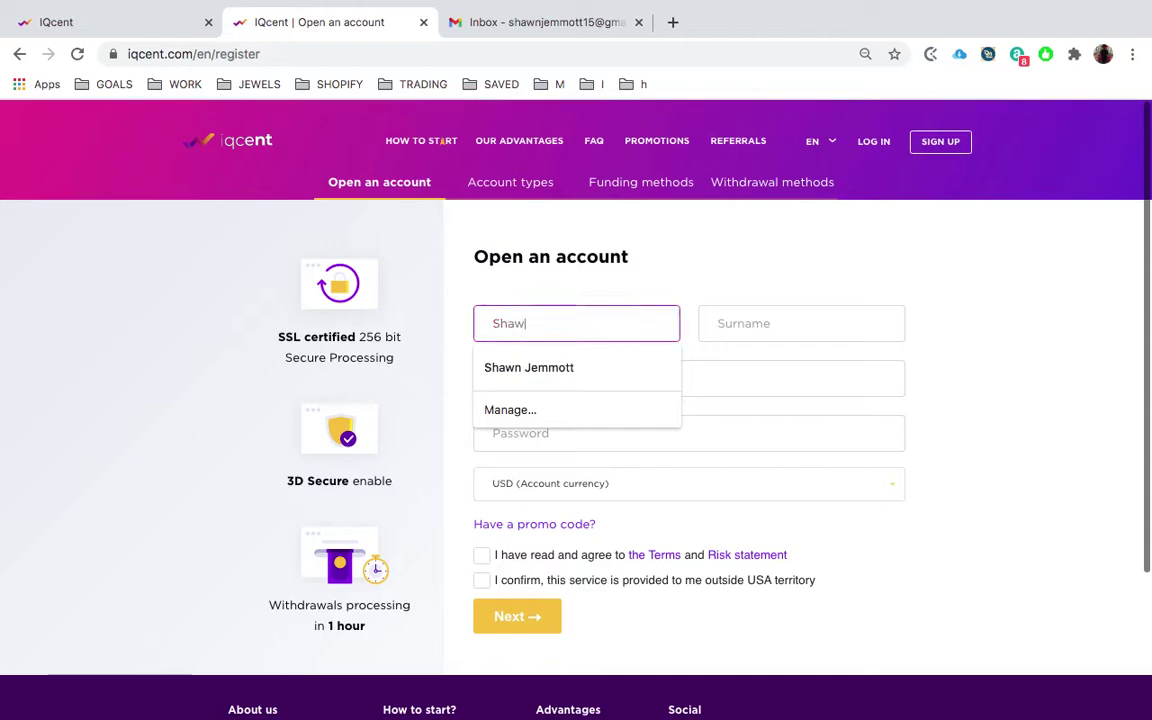
- Enter the user's first name, surname and e-mail address, correcting typos along the way
{"action": "left_click", "coordinate": [764, 327]}
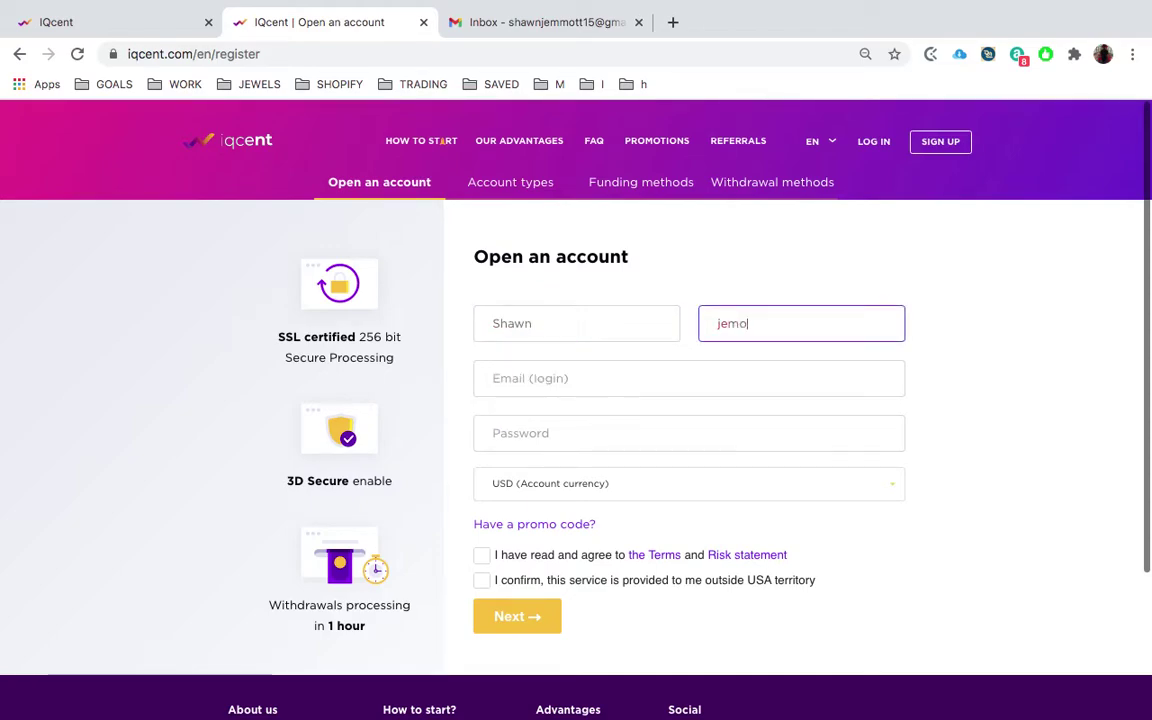
{"action": "left_click", "coordinate": [725, 372]}
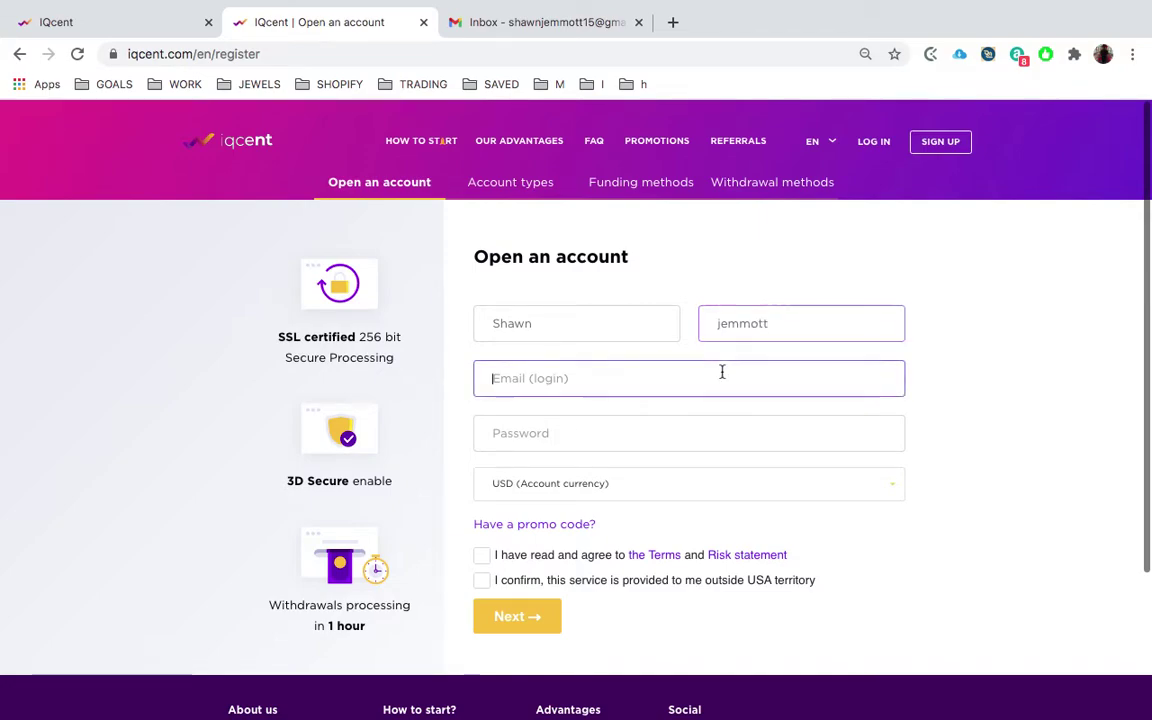
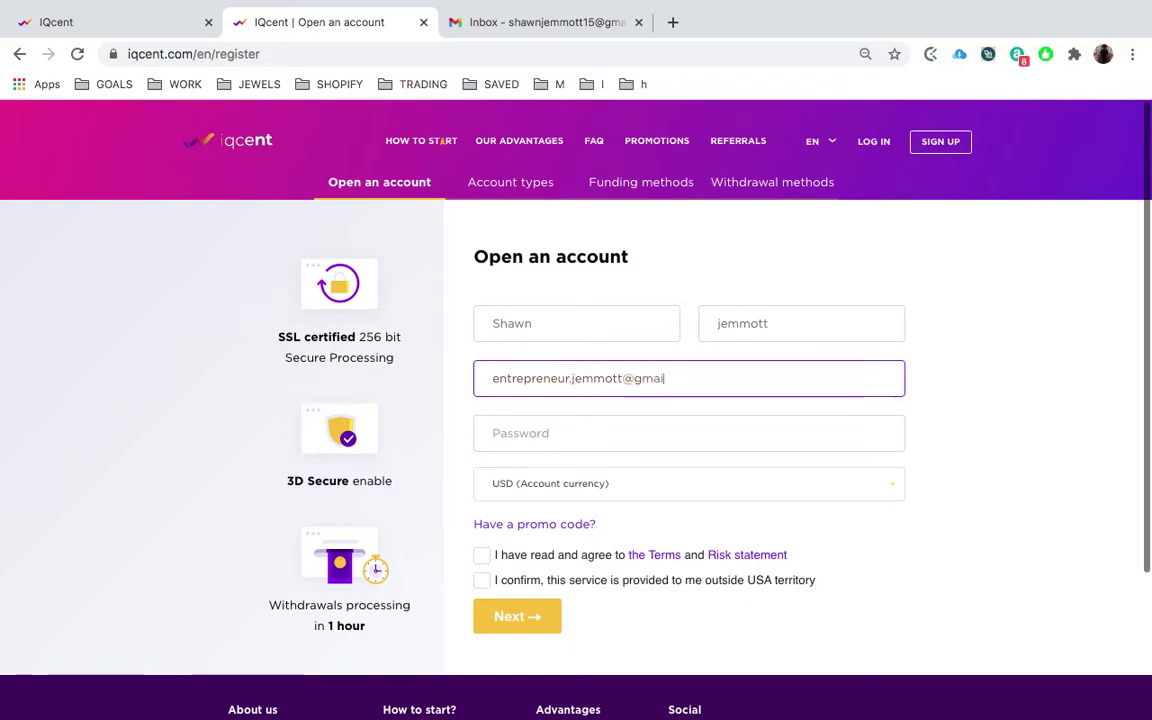
- Keep USD as account currency, tick the Terms/Risk and outside-USA checkboxes, then go to login
{"action": "left_click", "coordinate": [743, 428]}
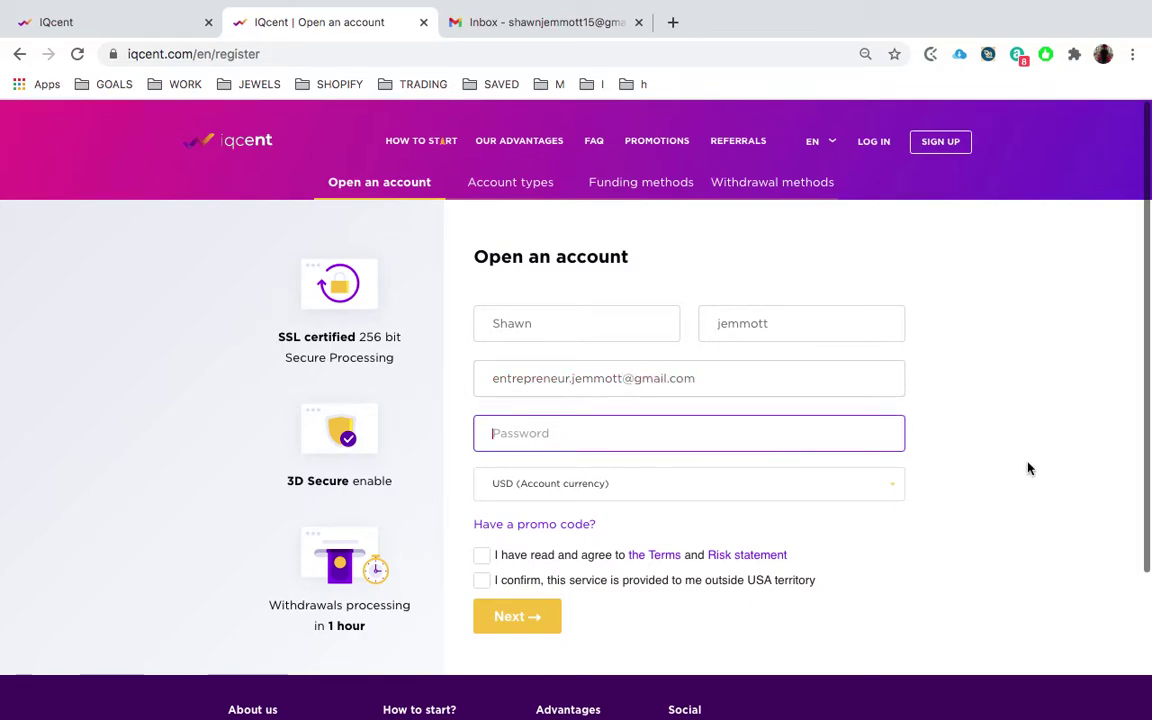
{"action": "left_click", "coordinate": [790, 492]}
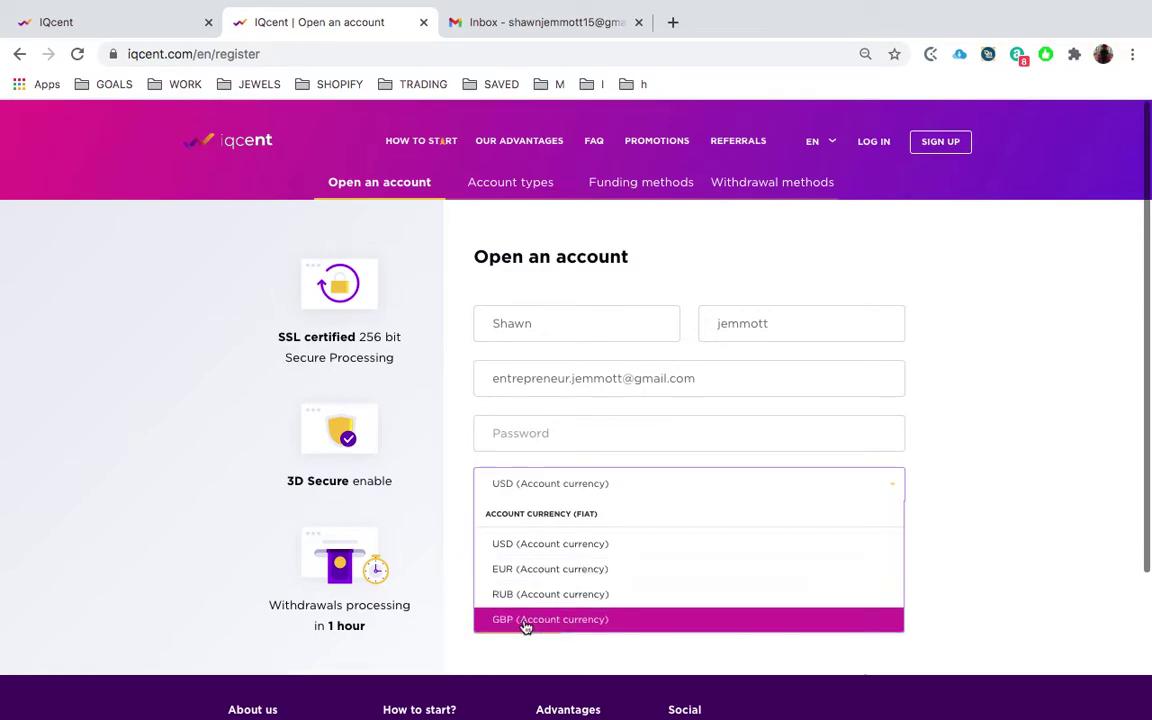
{"action": "left_click", "coordinate": [948, 537]}
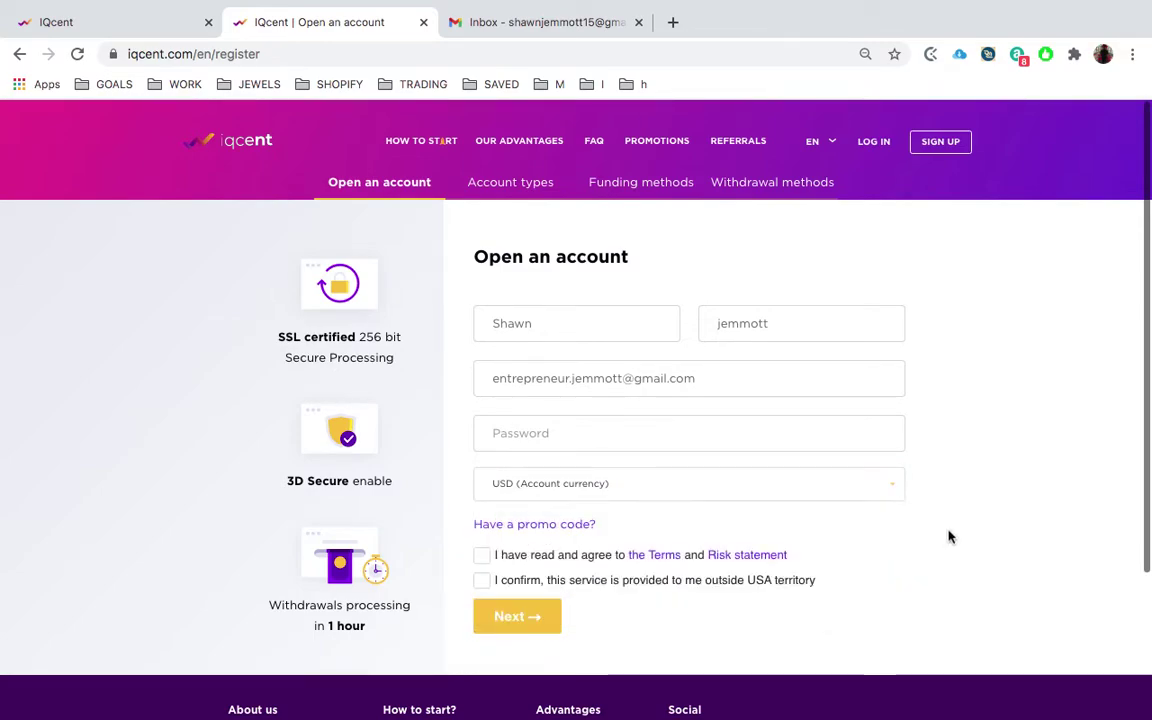
{"action": "left_click", "coordinate": [481, 555]}
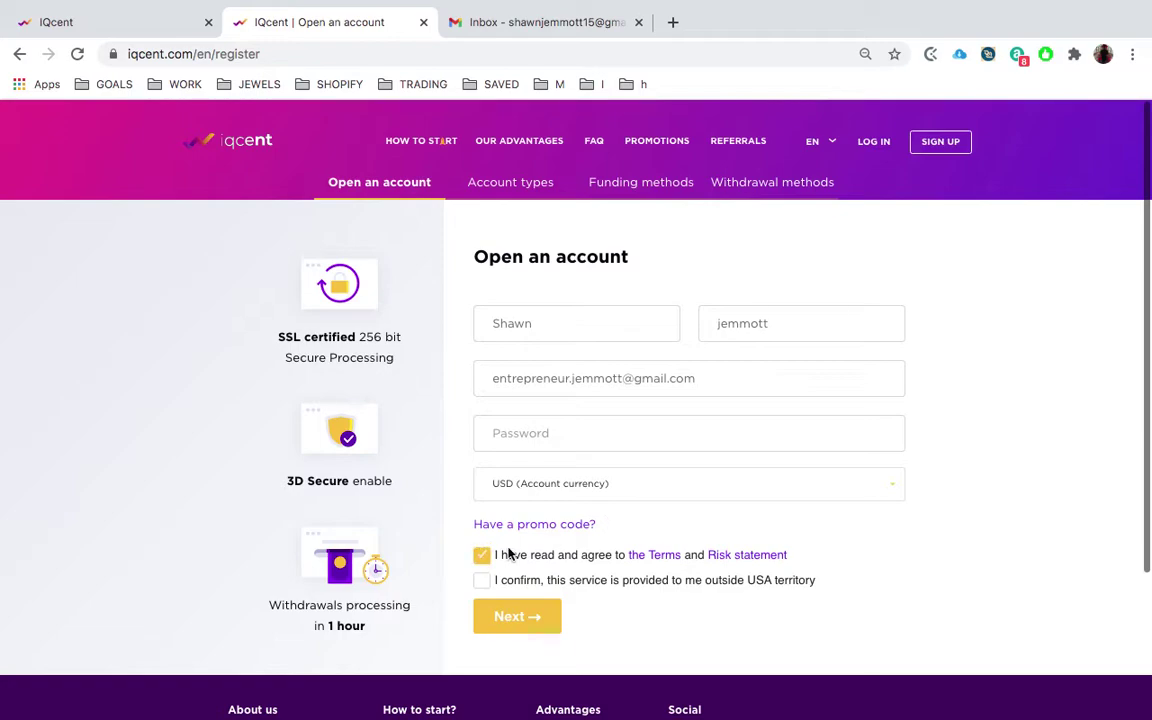
{"action": "left_click", "coordinate": [486, 581]}
{"action": "scroll", "coordinate": [843, 576], "scroll_direction": "down", "scroll_amount": 1}
{"action": "scroll", "coordinate": [843, 576], "scroll_direction": "up", "scroll_amount": 1}
{"action": "left_click", "coordinate": [873, 145]}
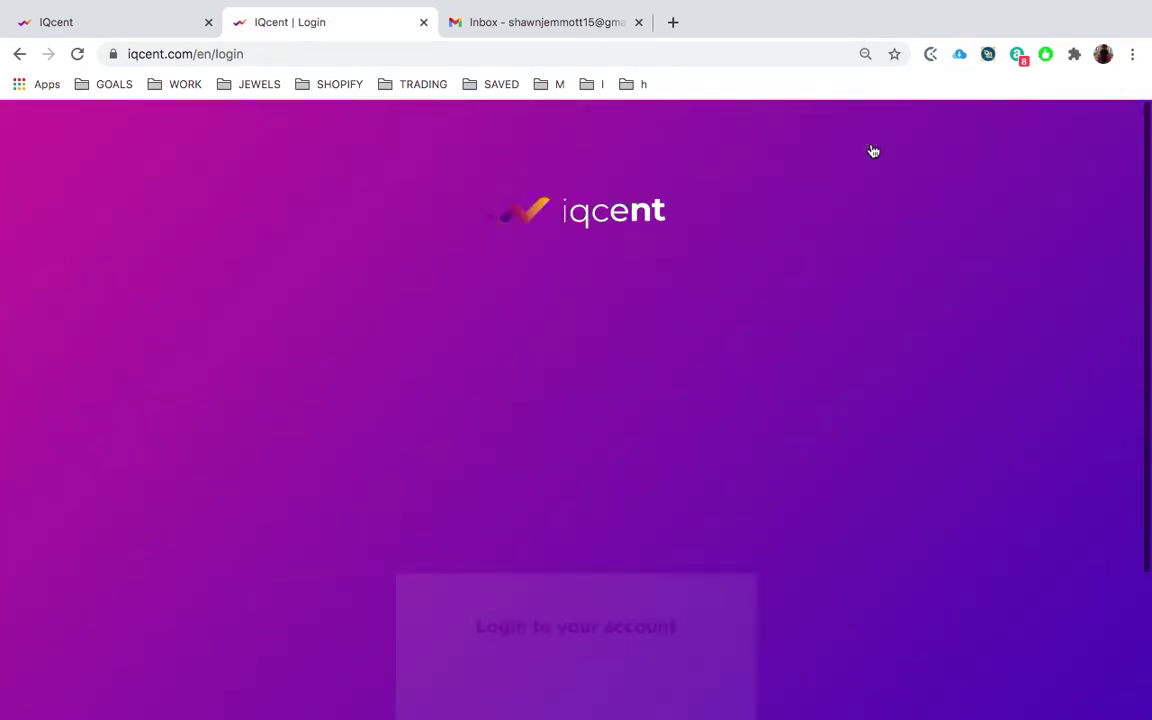
- Sign in with the account e-mail and password to reach the trading page
{"action": "left_click", "coordinate": [530, 365]}
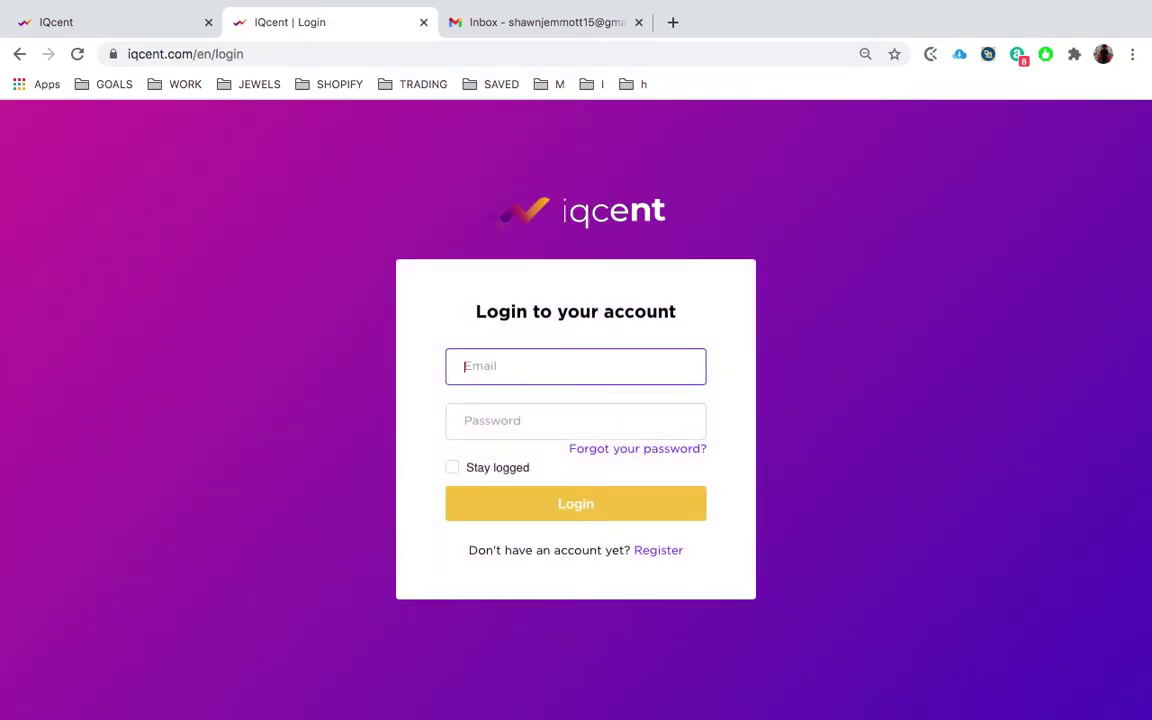
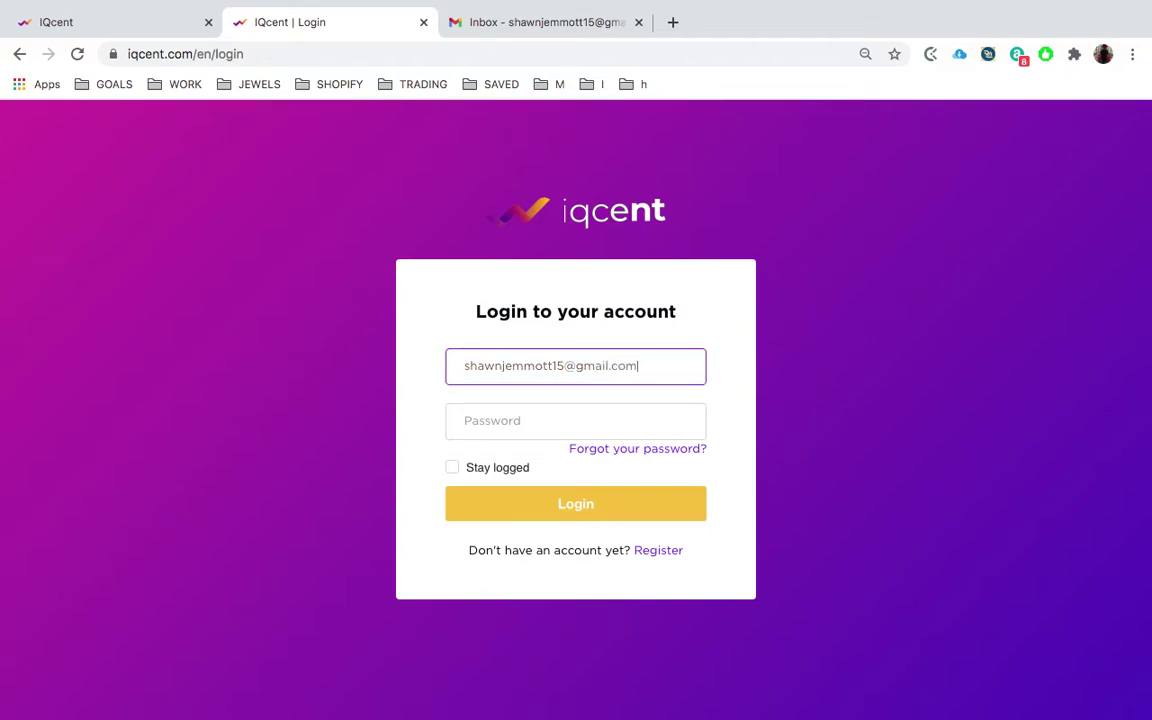
{"action": "left_click", "coordinate": [506, 420]}
{"action": "type", "text": "••"}
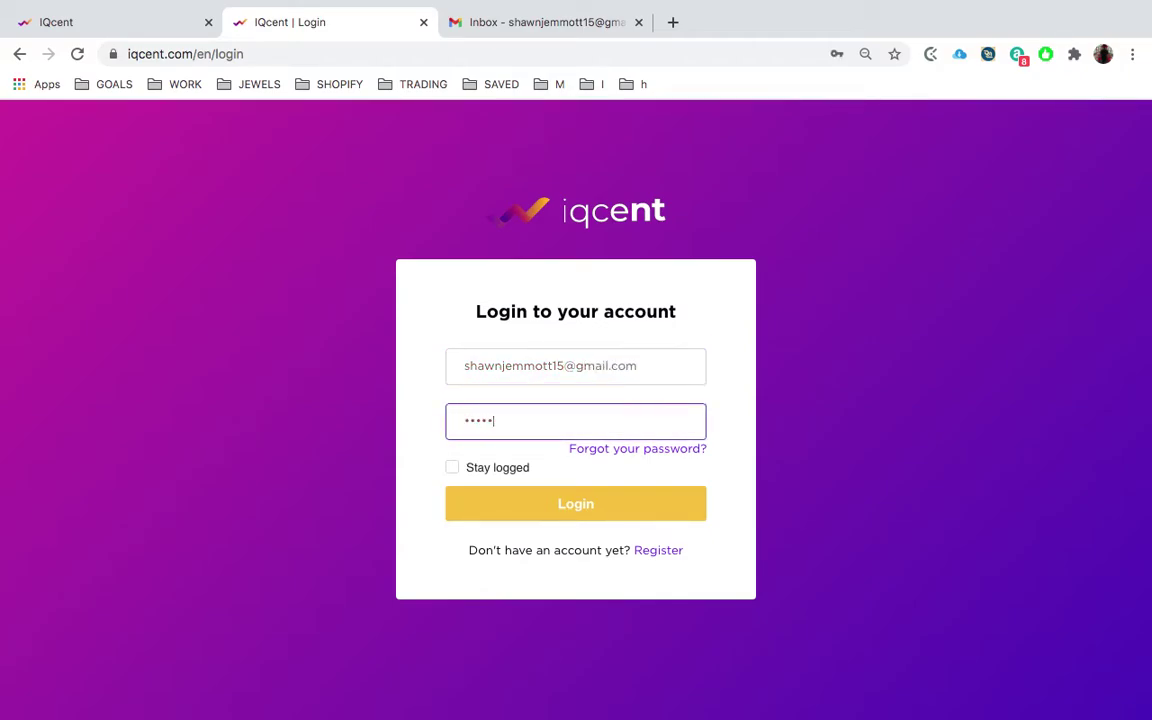
{"action": "key", "text": "BackSpace"}
{"action": "key", "text": "BackSpace"}
{"action": "key", "text": "BackSpace"}
{"action": "key", "text": "BackSpace"}
{"action": "key", "text": "BackSpace"}
{"action": "key", "text": "BackSpace"}
{"action": "key", "text": "BackSpace"}
{"action": "key", "text": "BackSpace"}
{"action": "key", "text": "BackSpace"}
{"action": "type", "text": "••••"}
{"action": "key", "text": "BackSpace"}
{"action": "key", "text": "BackSpace"}
{"action": "key", "text": "BackSpace"}
{"action": "key", "text": "BackSpace"}
{"action": "key", "text": "BackSpace"}
{"action": "type", "text": "••••••••••••"}
{"action": "left_click", "coordinate": [535, 502]}
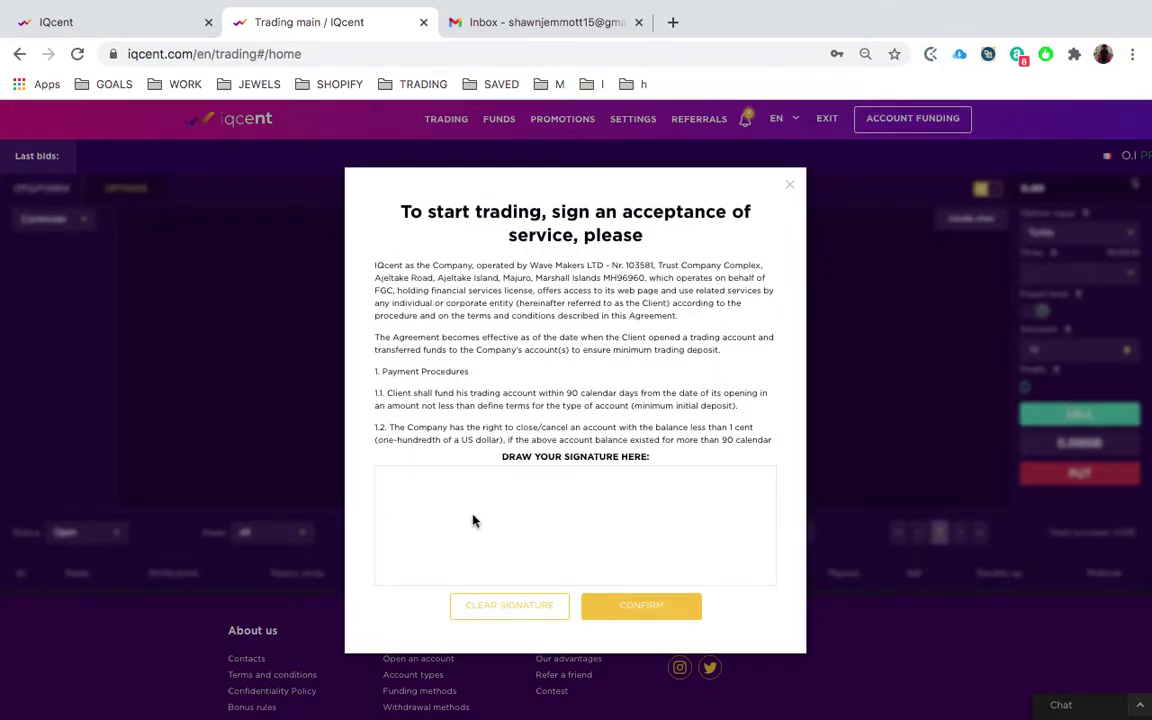
- Try a signature, clear it, dismiss the acceptance request and reload the trading page
{"action": "left_click_drag", "start_coordinate": [392, 542], "coordinate": [447, 469]}
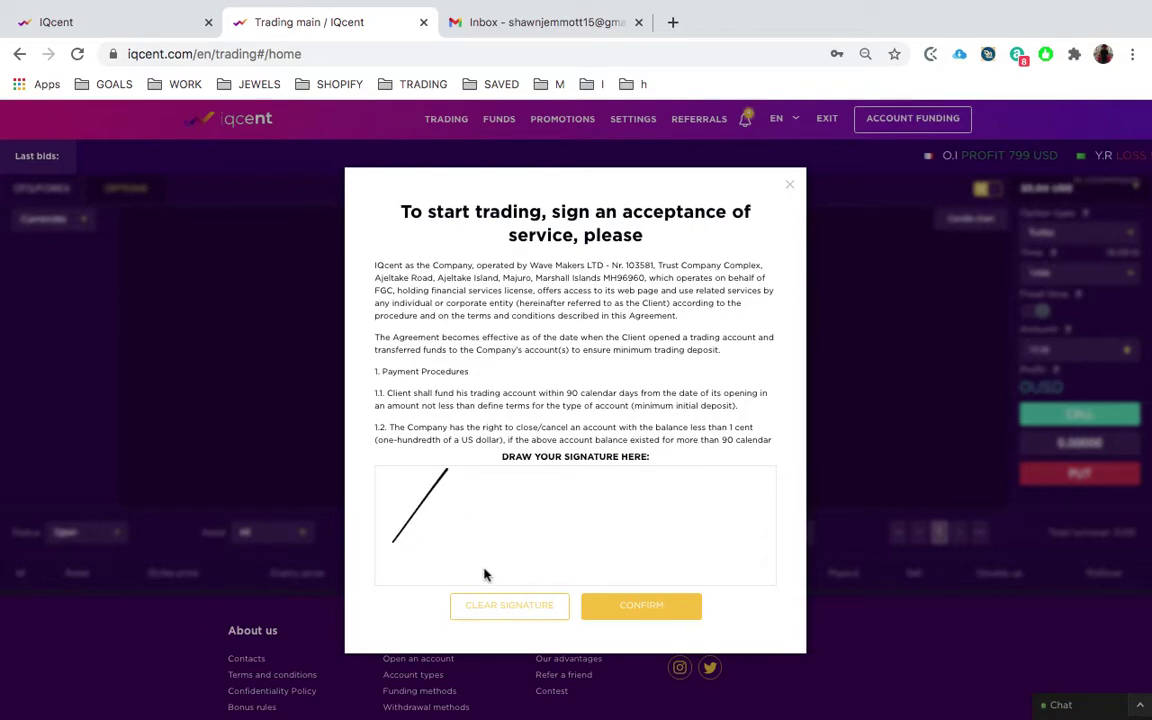
{"action": "left_click", "coordinate": [503, 613]}
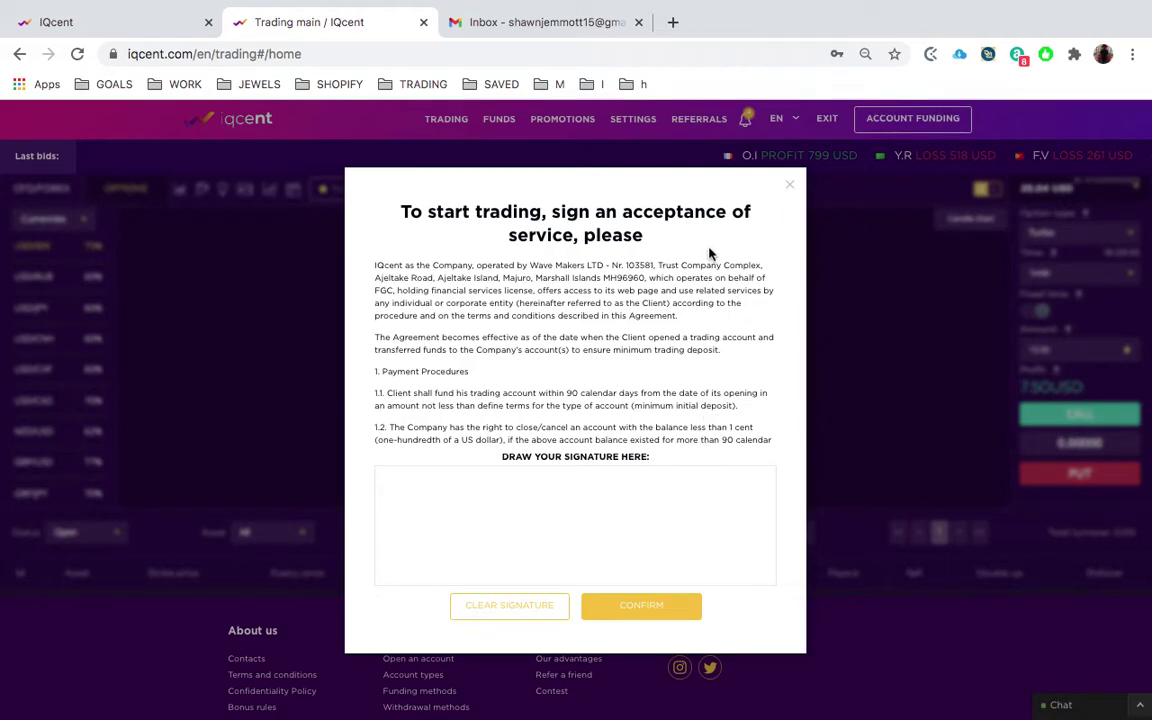
{"action": "key", "text": "Escape"}
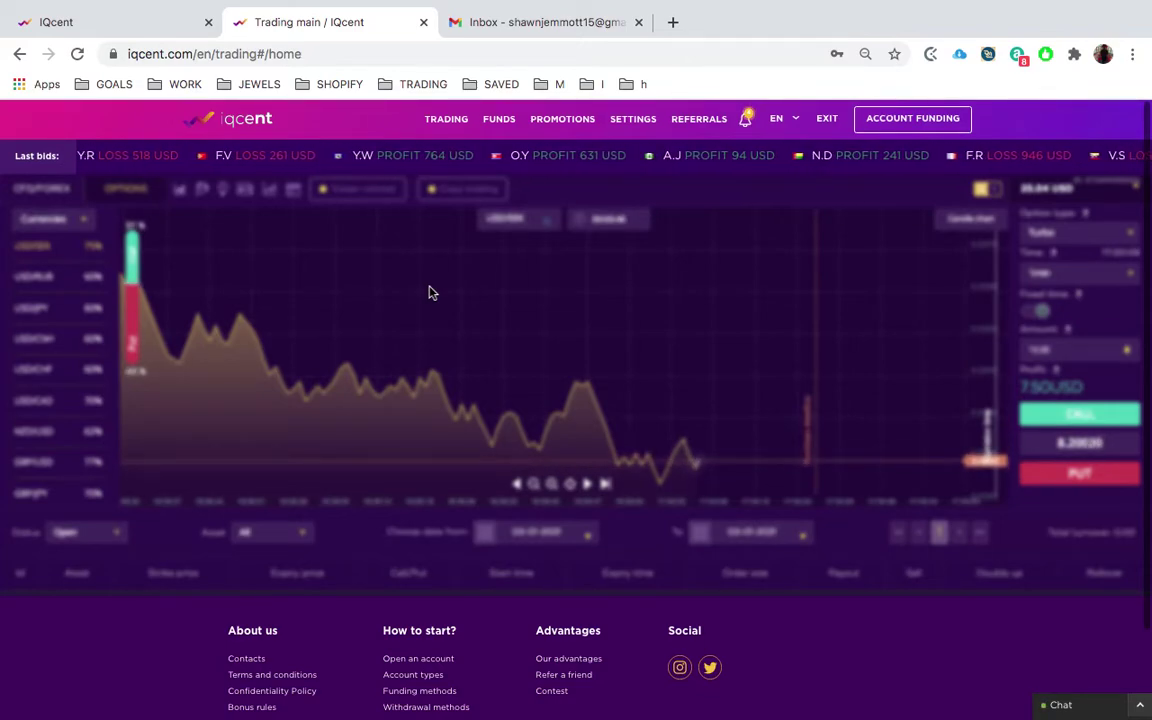
{"action": "left_click", "coordinate": [78, 54]}
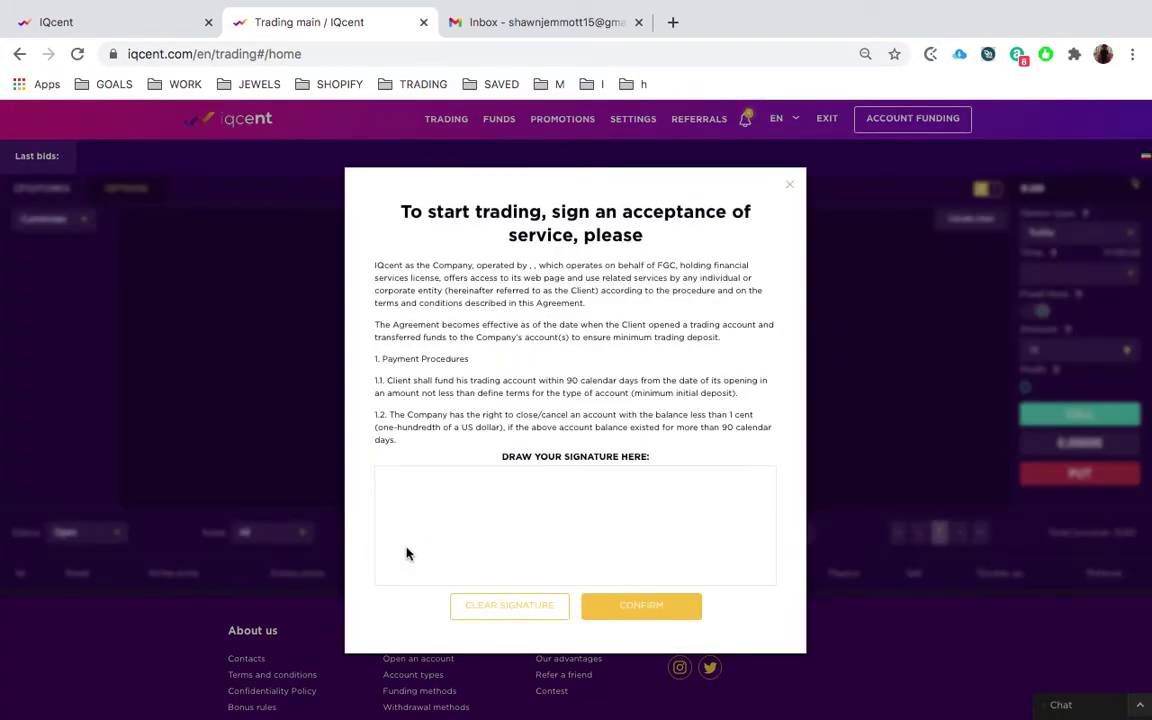
- Redraw the signature in the box and confirm the service acceptance agreement
{"action": "left_click_drag", "start_coordinate": [406, 549], "coordinate": [472, 492]}
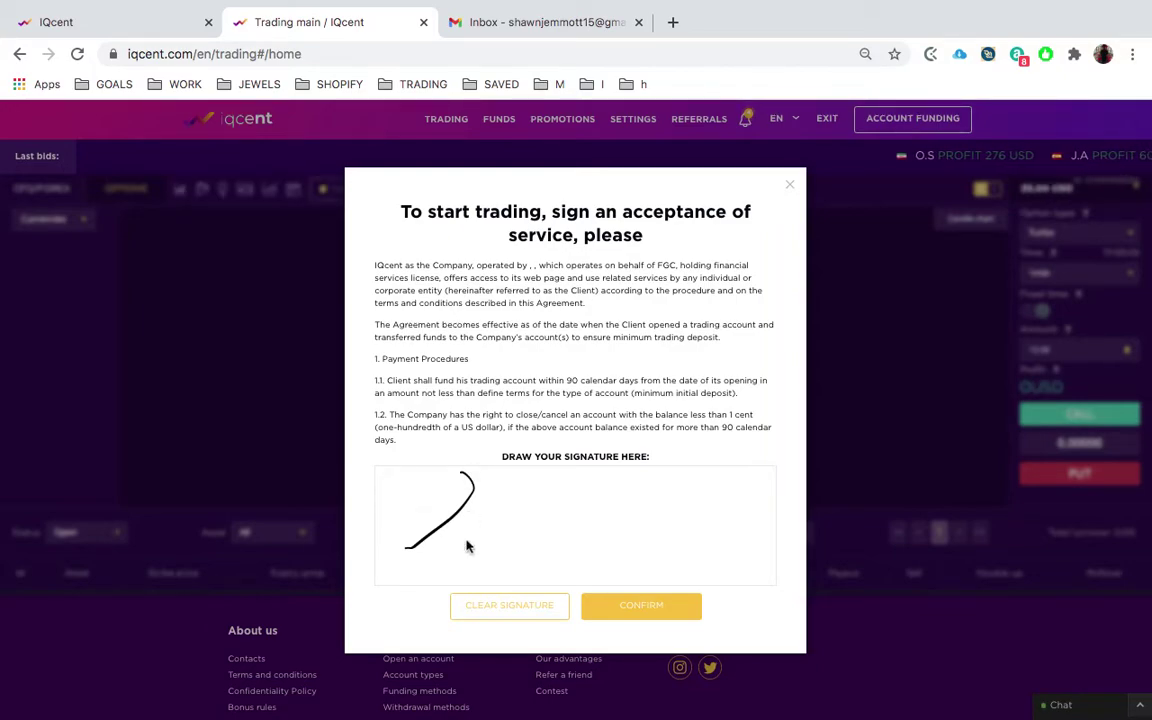
{"action": "left_click_drag", "start_coordinate": [416, 507], "coordinate": [472, 499]}
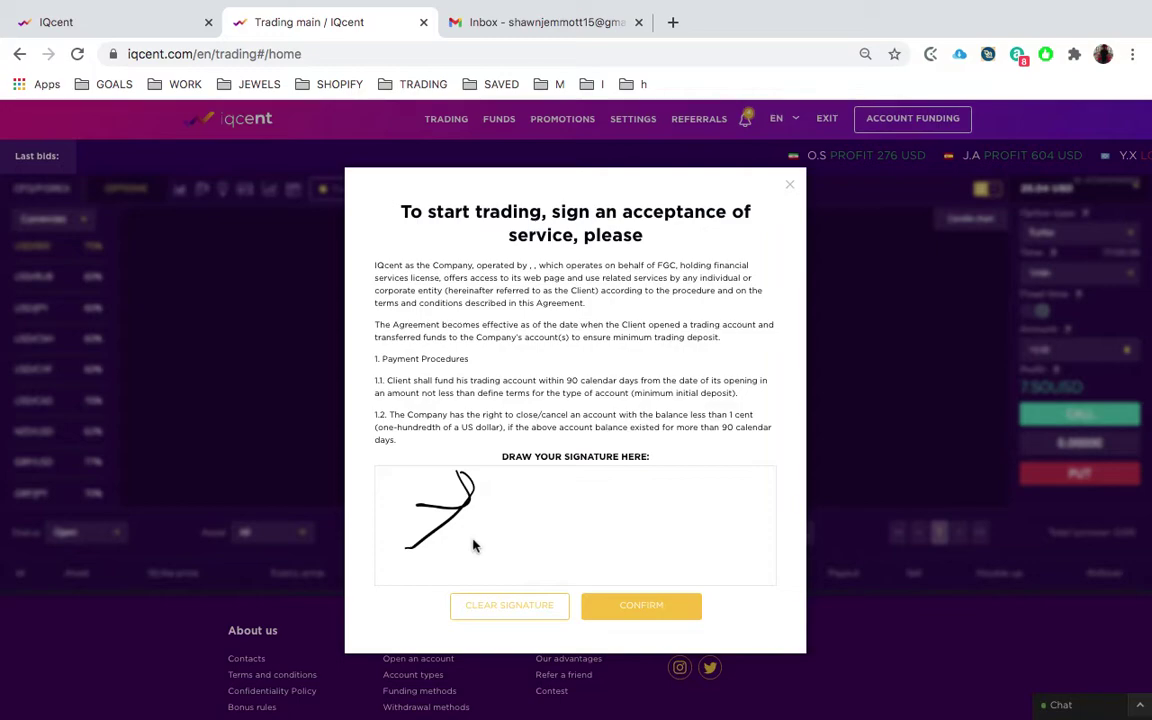
{"action": "left_click", "coordinate": [484, 615]}
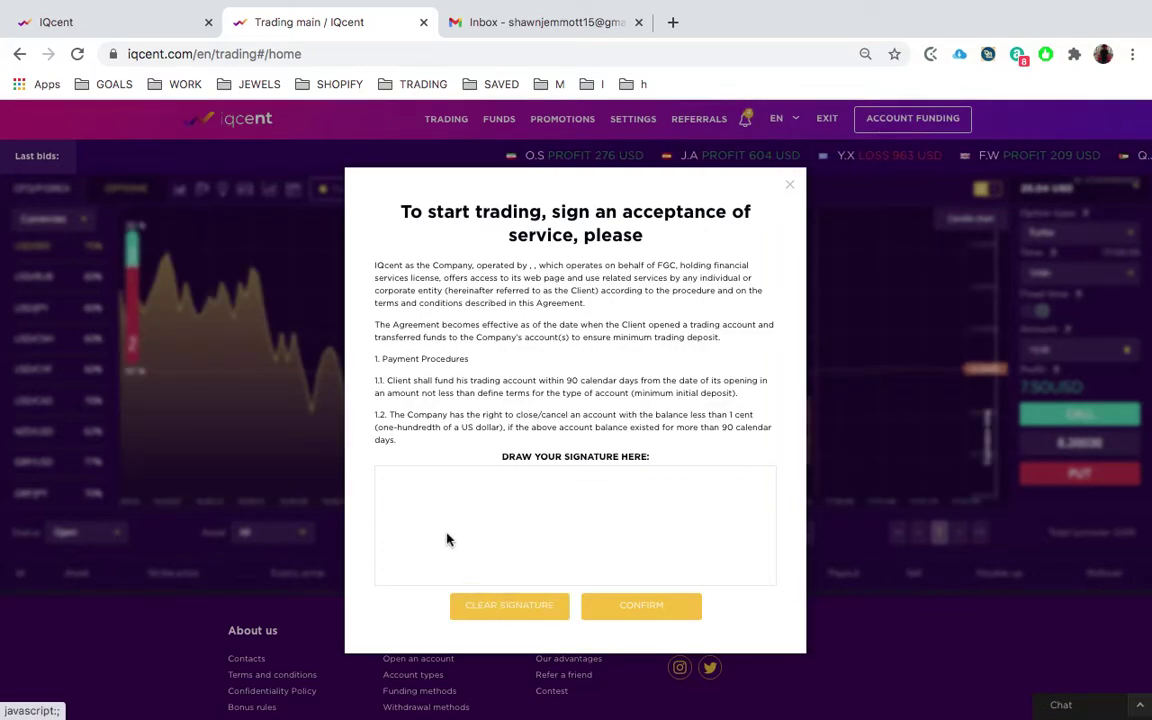
{"action": "mouse_move", "coordinate": [440, 543]}
{"action": "left_mouse_down"}
{"action": "mouse_move", "coordinate": [482, 513]}
{"action": "mouse_move", "coordinate": [458, 553]}
{"action": "mouse_move", "coordinate": [504, 549]}
{"action": "mouse_move", "coordinate": [527, 490]}
{"action": "mouse_move", "coordinate": [490, 550]}
{"action": "mouse_move", "coordinate": [539, 549]}
{"action": "left_mouse_up"}
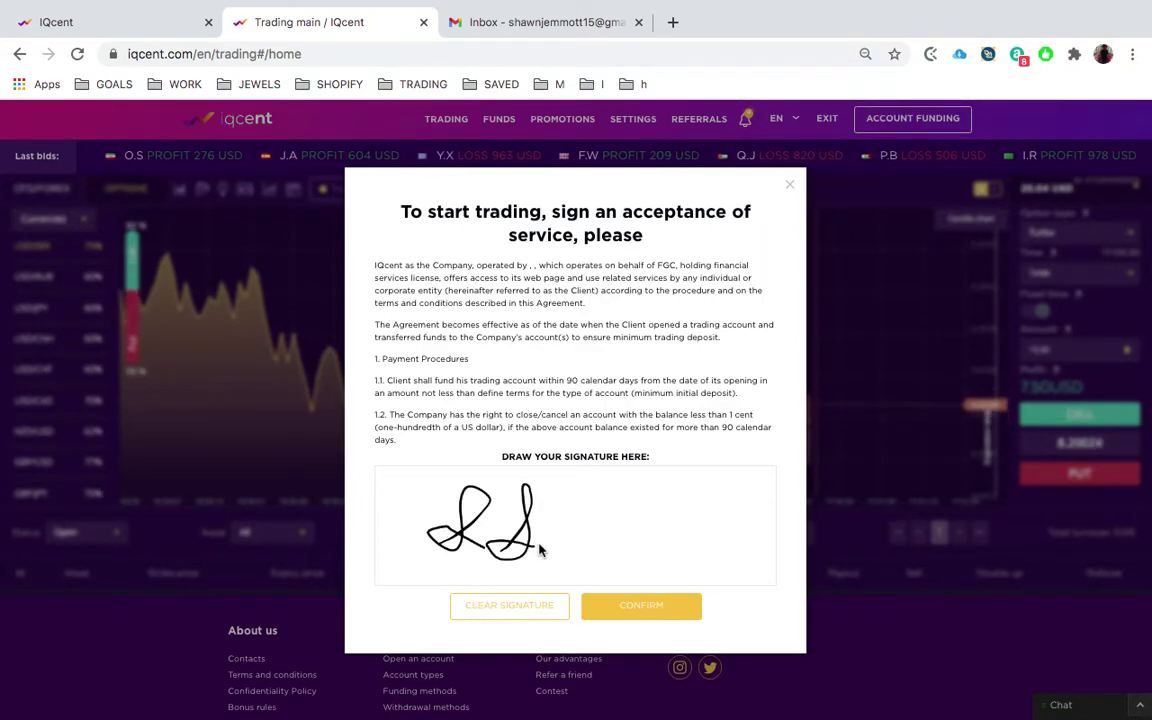
{"action": "left_click", "coordinate": [625, 609]}
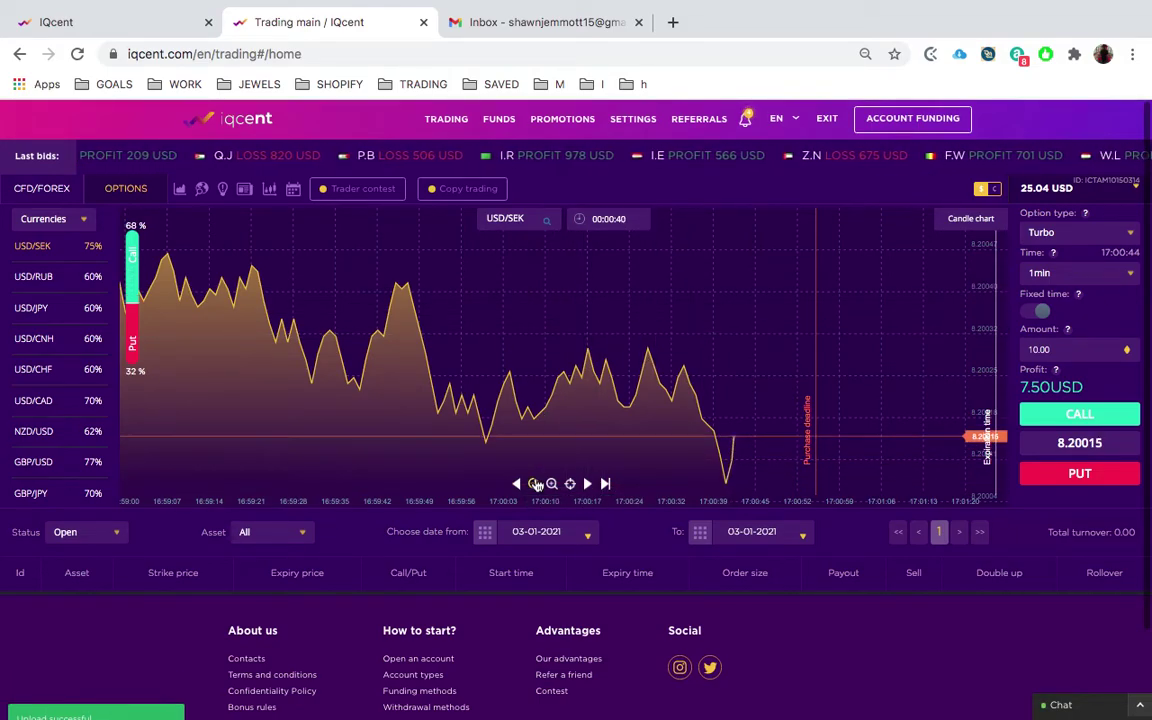
- Zoom the USD/SEK price chart out to a span of several minutes
{"action": "left_click", "coordinate": [535, 484]}
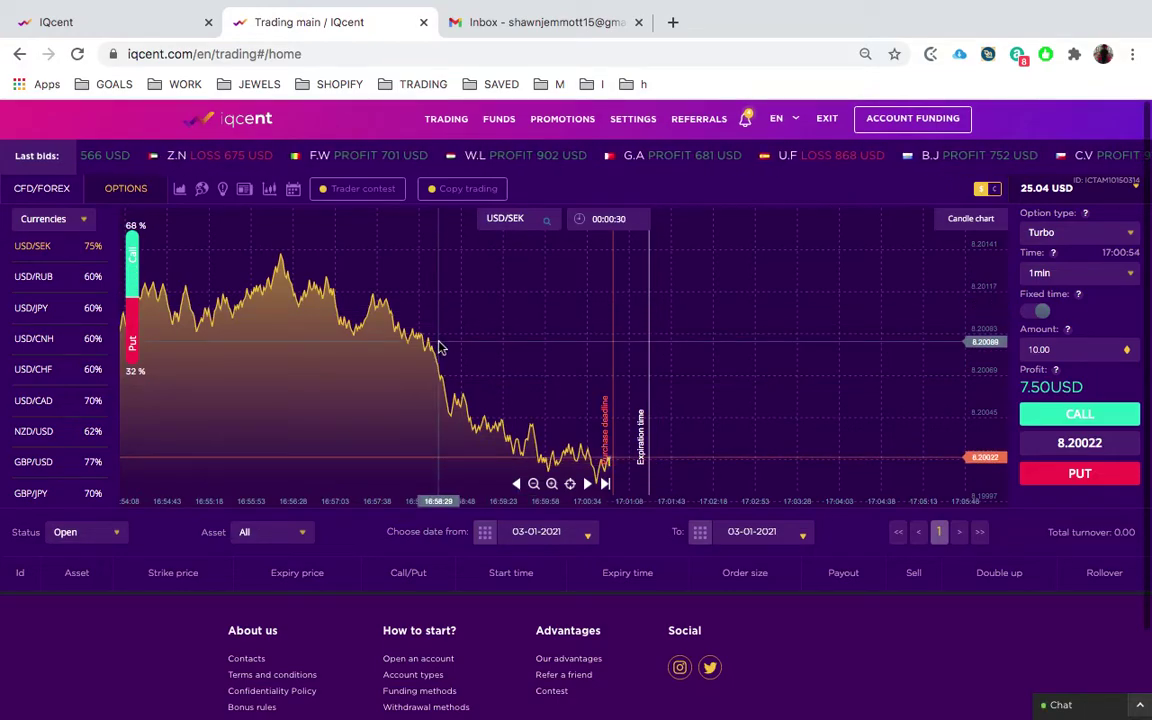
{"action": "mouse_move", "coordinate": [507, 126]}
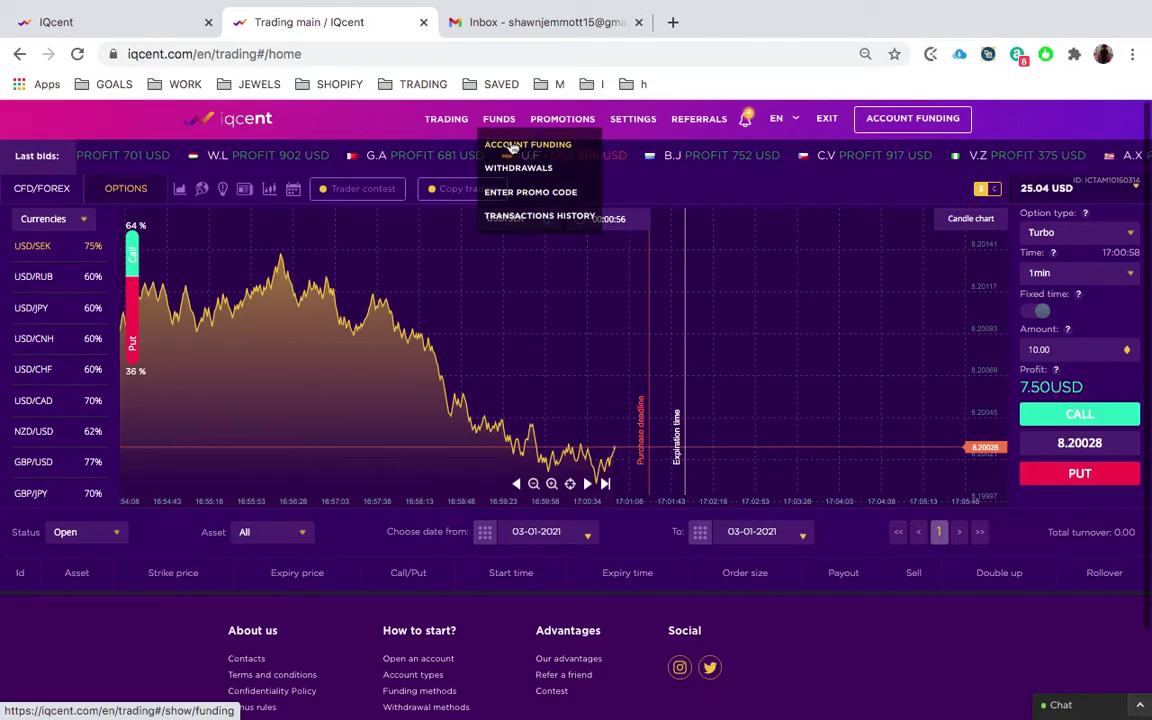
- Request a 25 USD deposit via Bitcoin, producing an invoice for 0.00077 BTC
{"action": "left_click", "coordinate": [512, 146]}
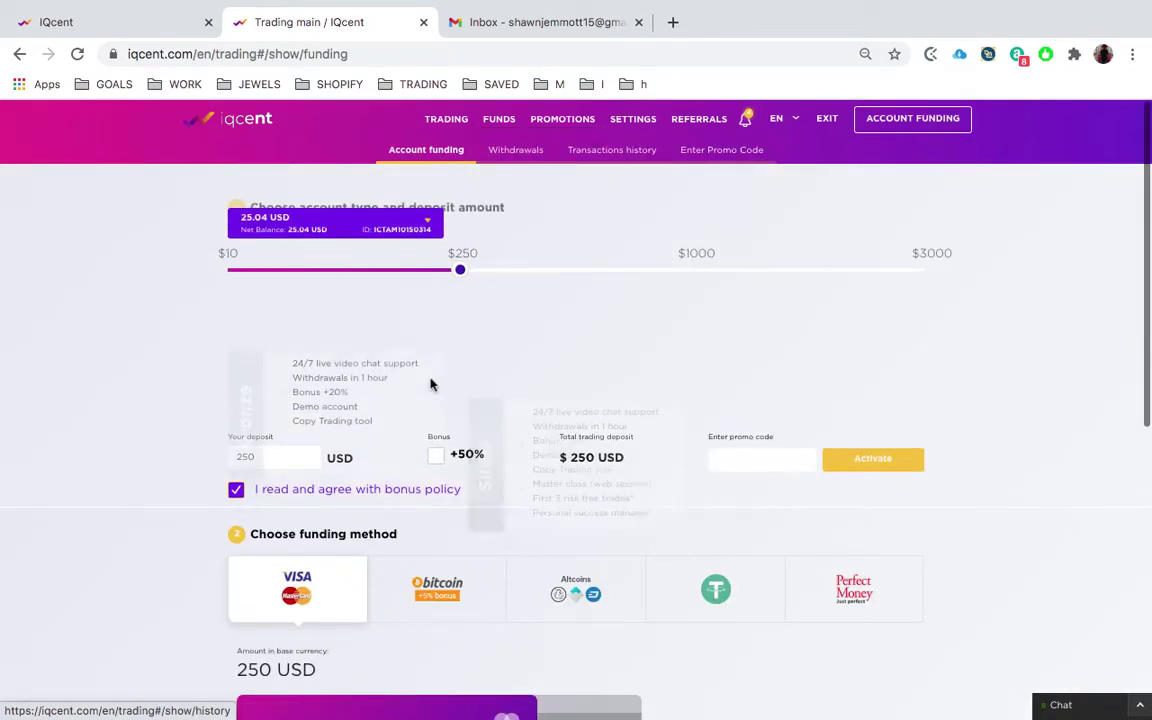
{"action": "scroll", "coordinate": [527, 363], "scroll_direction": "down", "scroll_amount": 1}
{"action": "scroll", "coordinate": [527, 363], "scroll_direction": "down", "scroll_amount": 2}
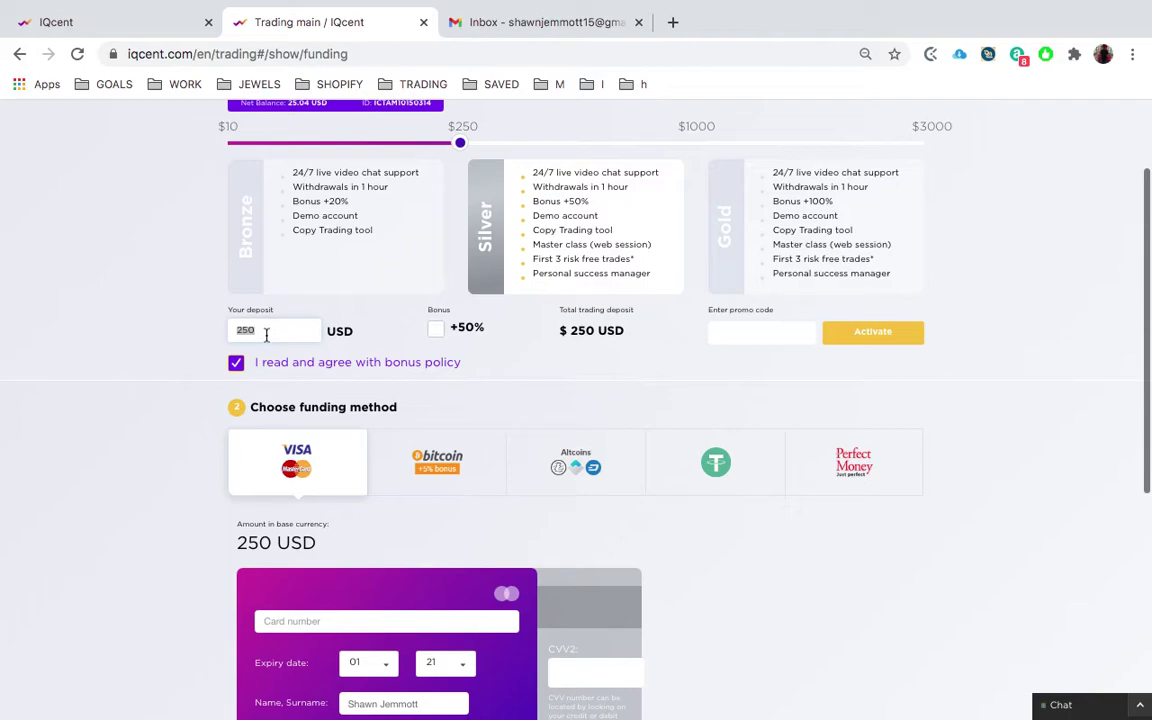
{"action": "type", "text": "2"}
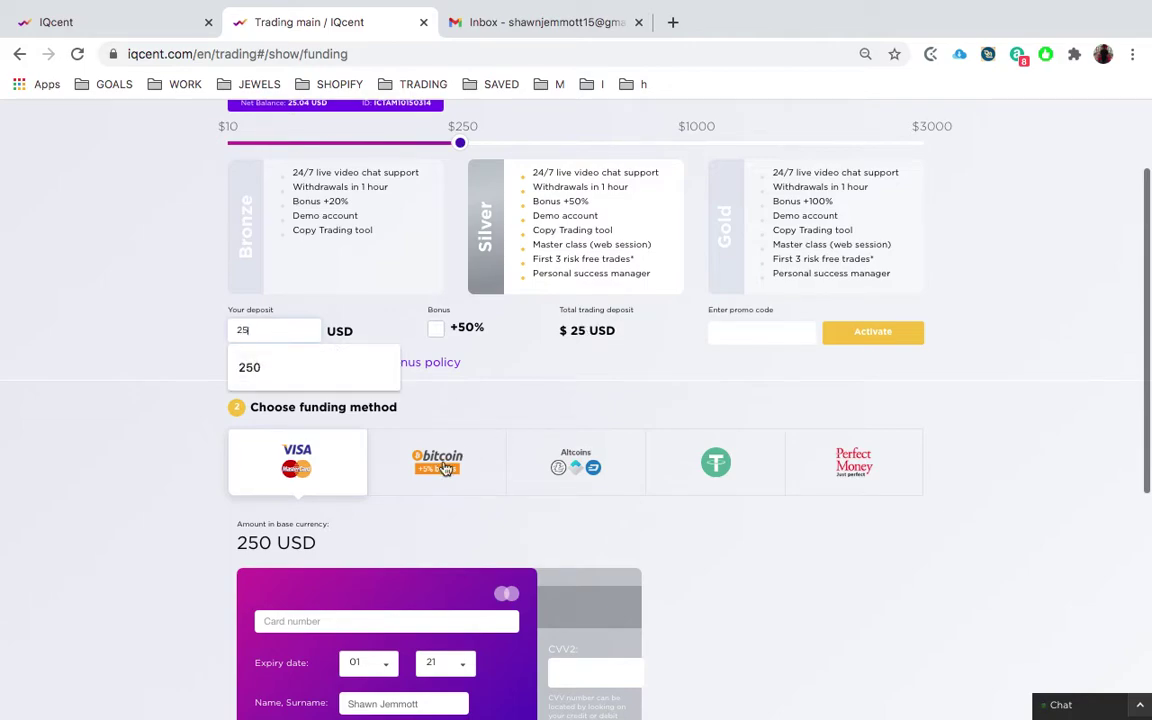
{"action": "left_click", "coordinate": [440, 470]}
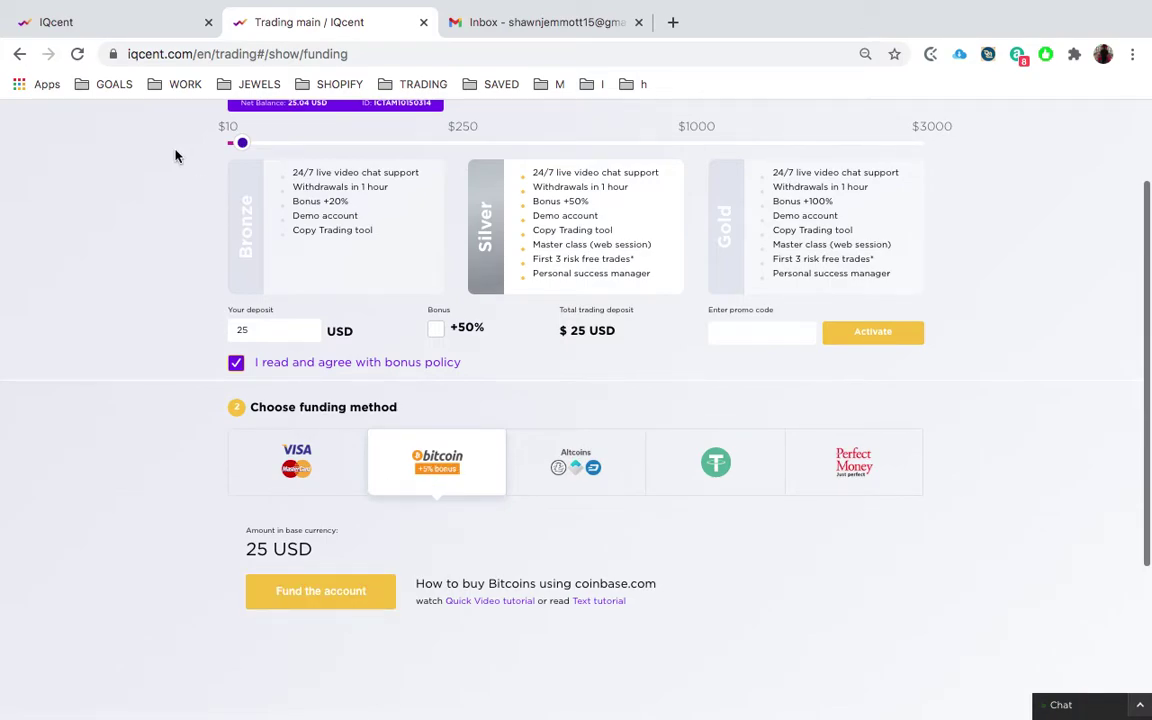
{"action": "left_click", "coordinate": [122, 33]}
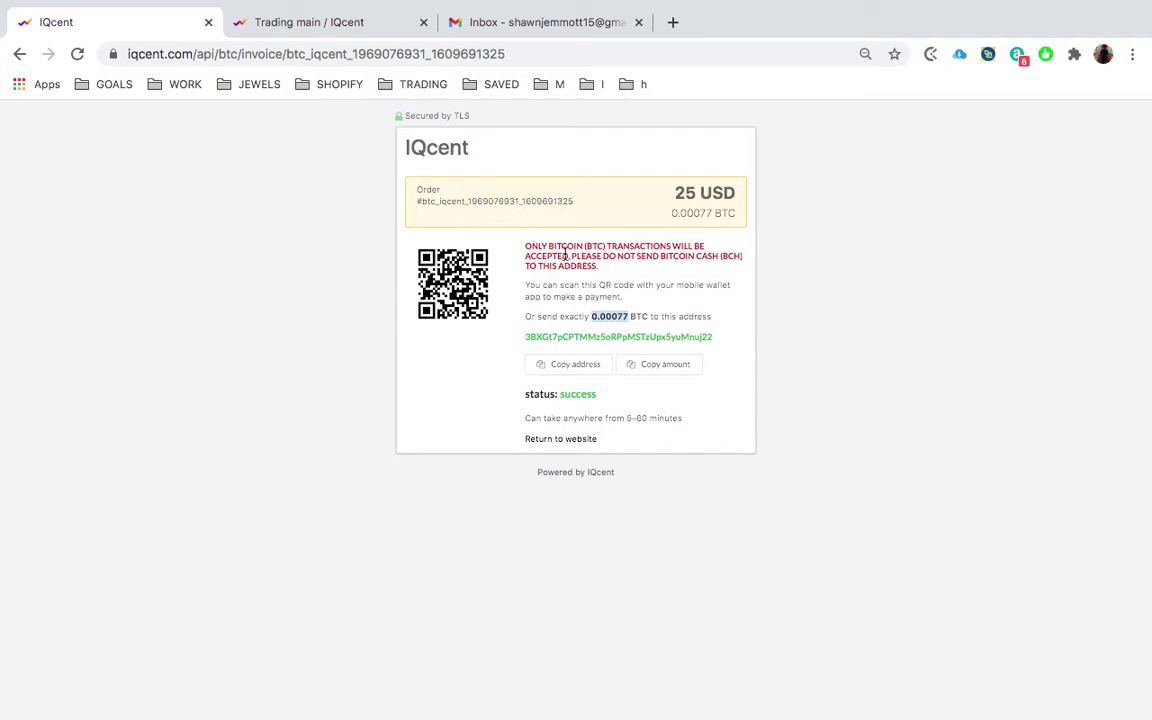
{"action": "double_click", "coordinate": [565, 336]}
- In Exodus, search for and open the Bitcoin wallet, start a send, then return to the invoice
{"action": "key", "text": "ctrl+Right"}
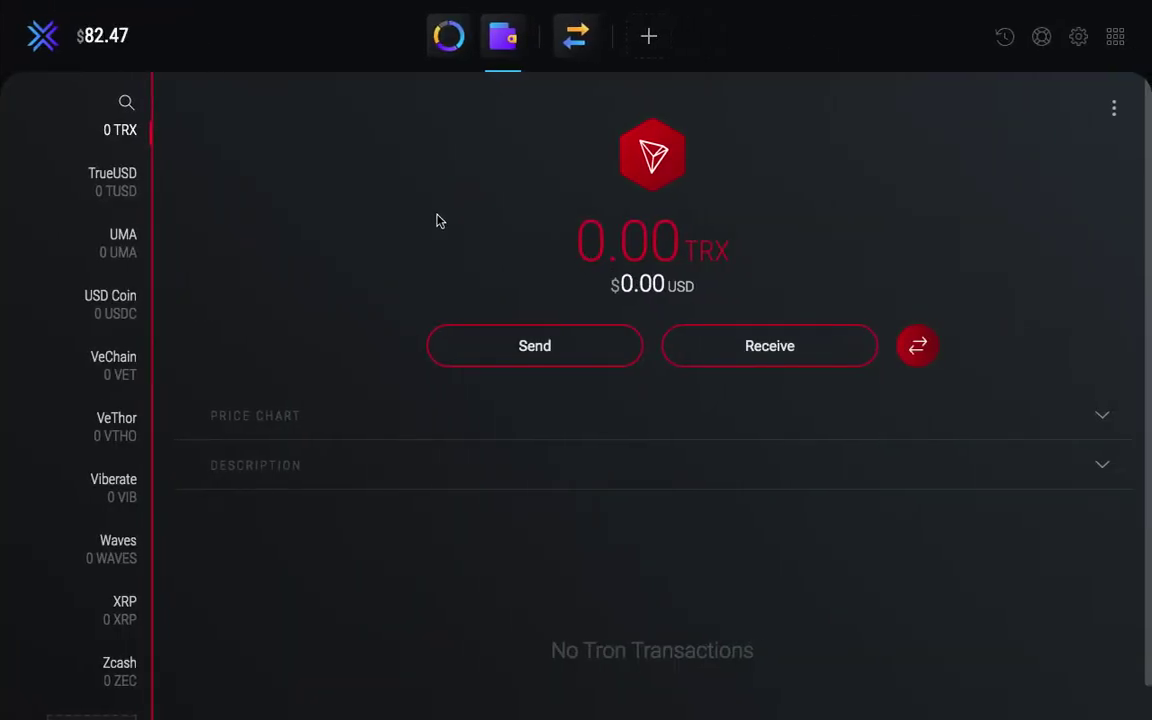
{"action": "left_click", "coordinate": [123, 105]}
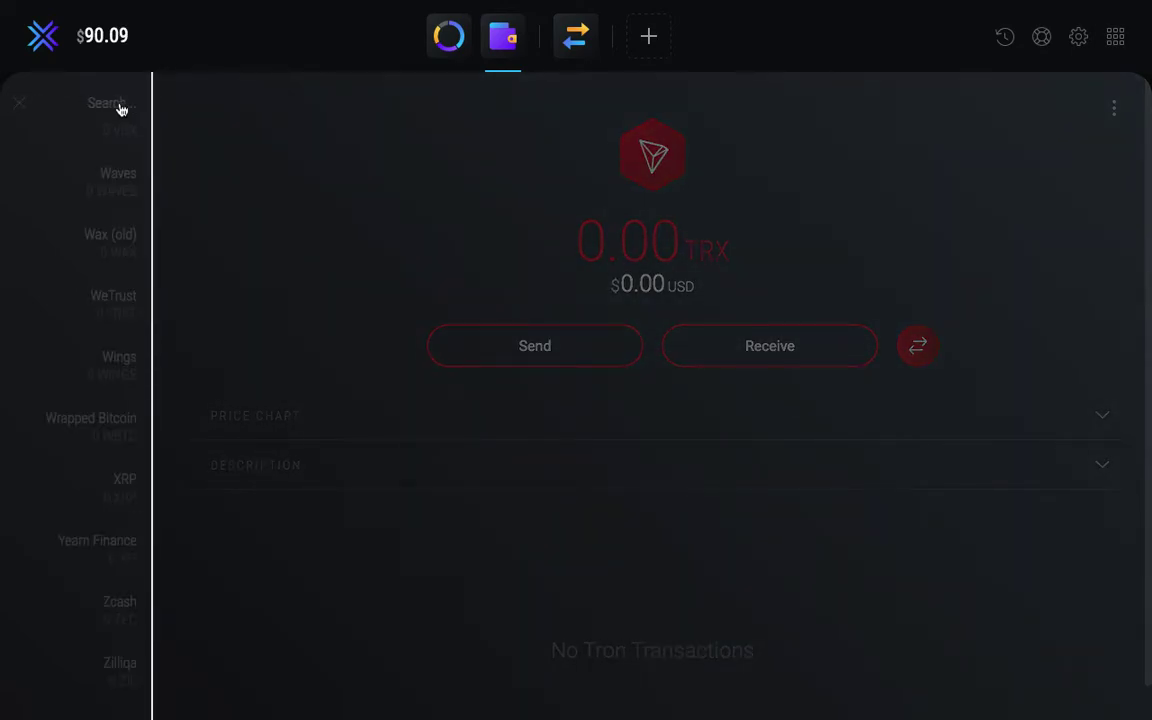
{"action": "type", "text": "bitcoi"}
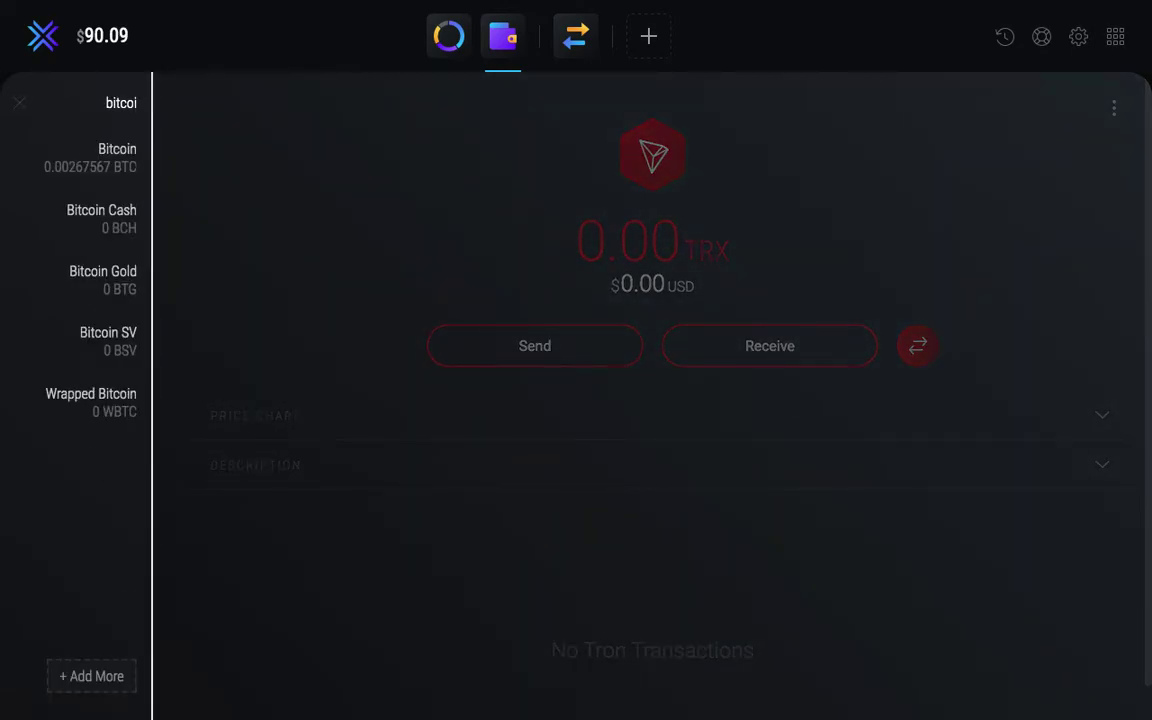
{"action": "left_click", "coordinate": [108, 162]}
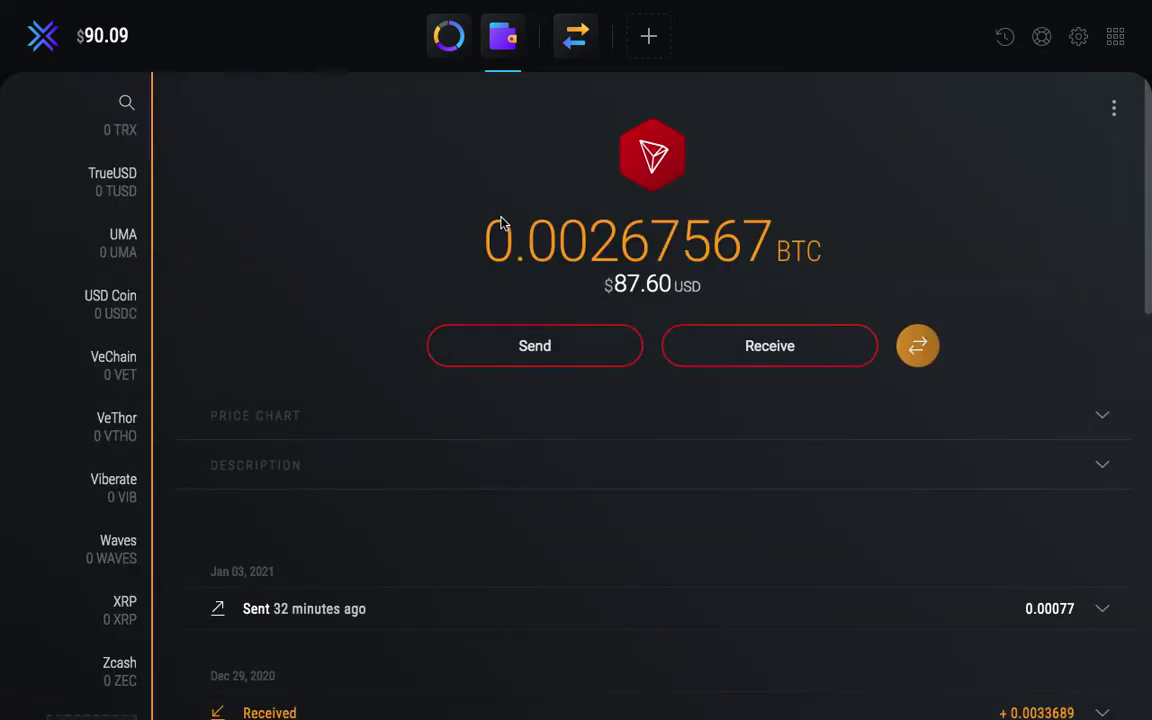
{"action": "left_click", "coordinate": [576, 345]}
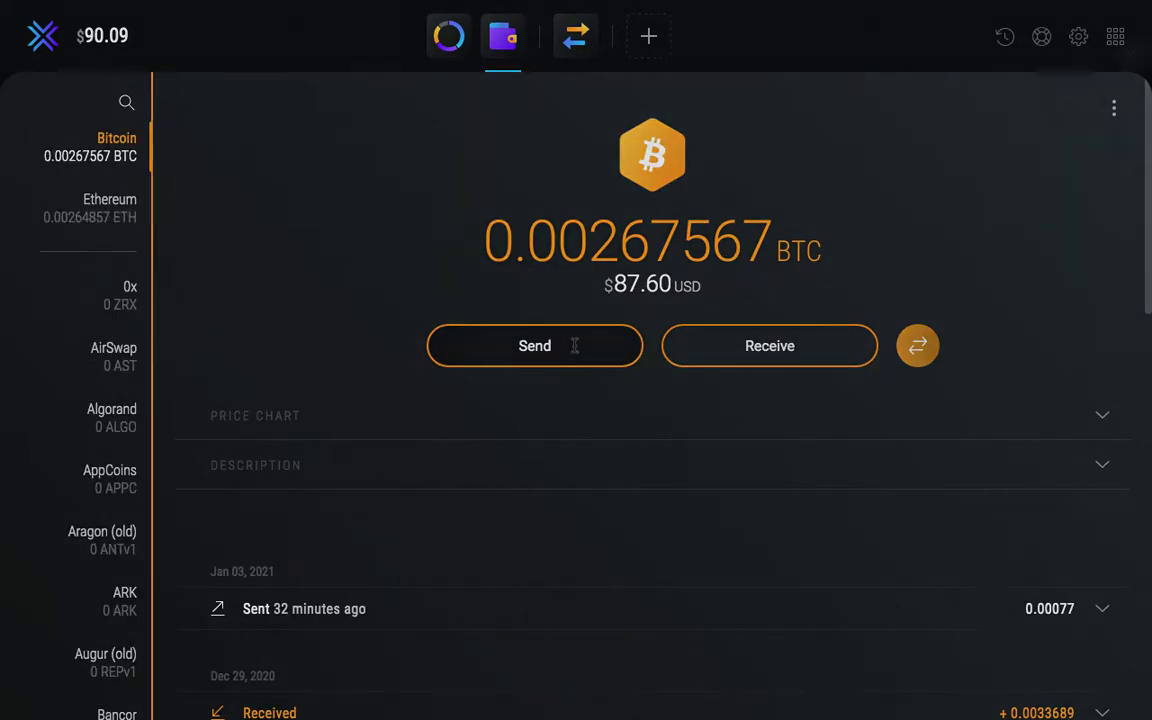
{"action": "key", "text": "ctrl+Left"}
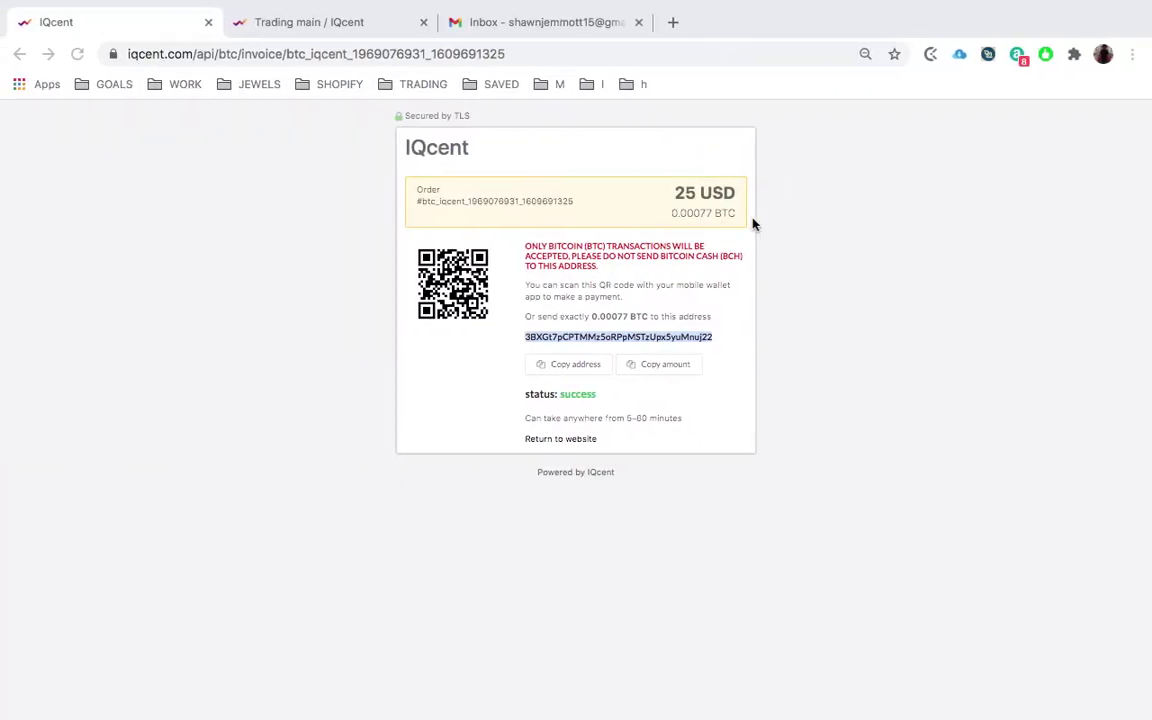
- Paste the invoice's Bitcoin address and 0.00077 BTC amount into Exodus's send form, then close it
{"action": "left_click", "coordinate": [580, 366]}
{"action": "key", "text": "ctrl+Right"}
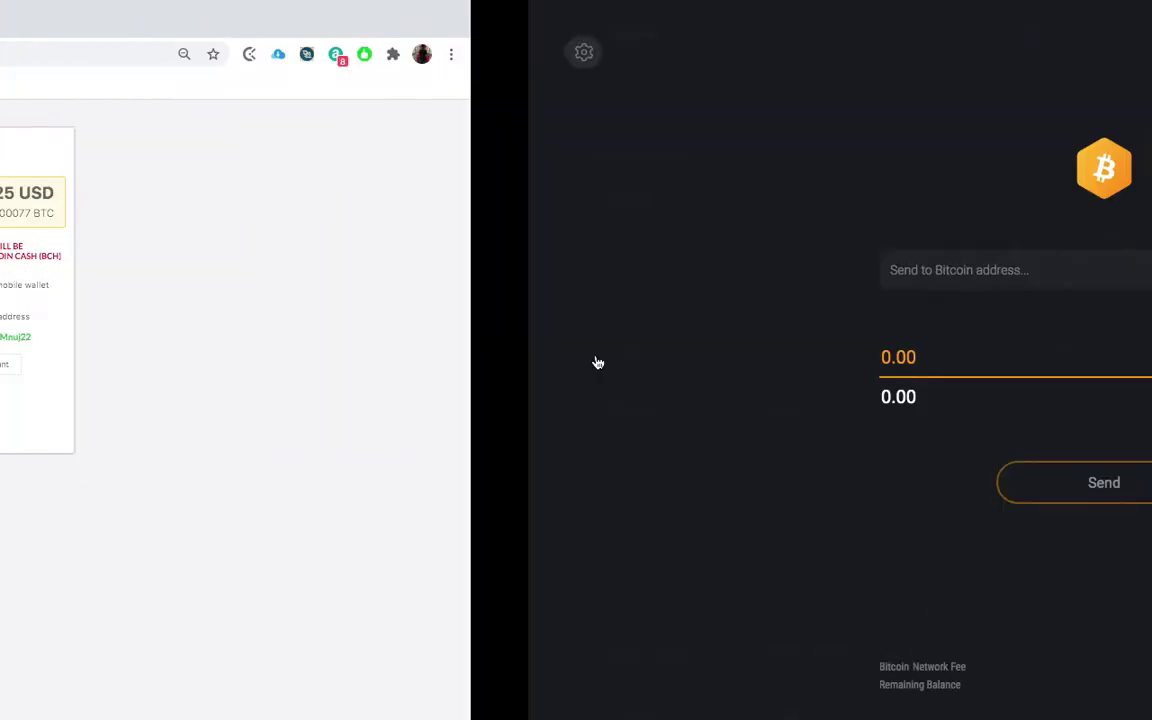
{"action": "left_click", "coordinate": [602, 283]}
{"action": "key", "text": "super+v"}
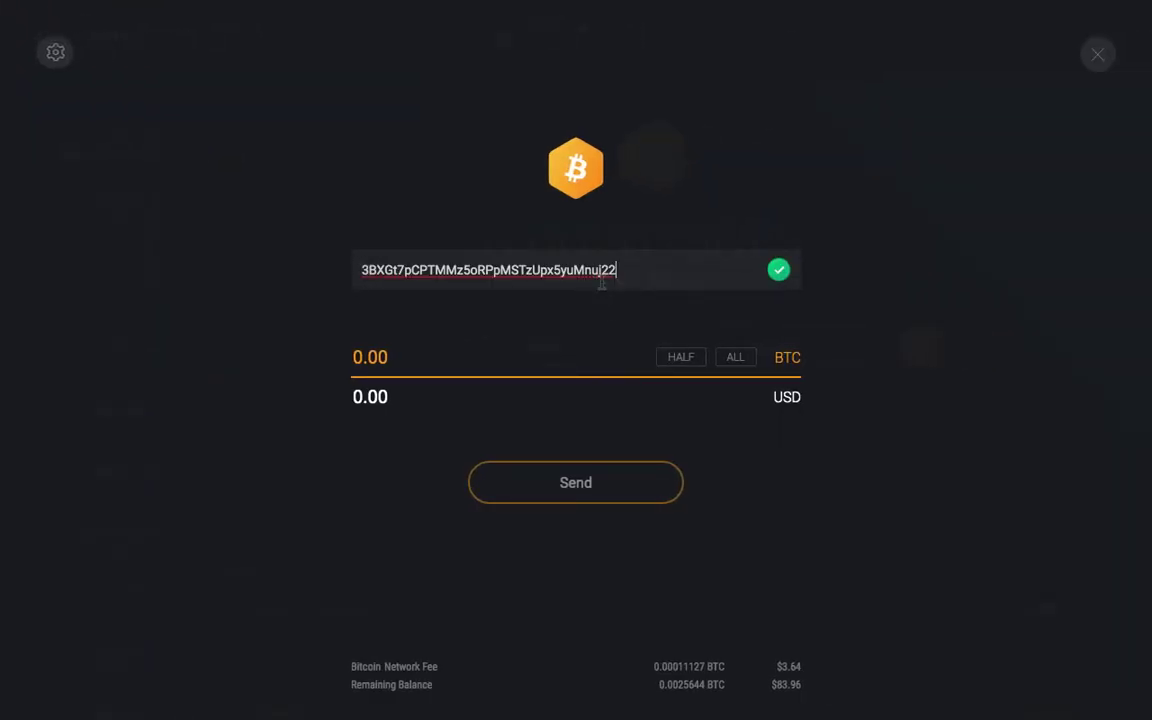
{"action": "key", "text": "ctrl+Left"}
{"action": "left_click", "coordinate": [660, 364]}
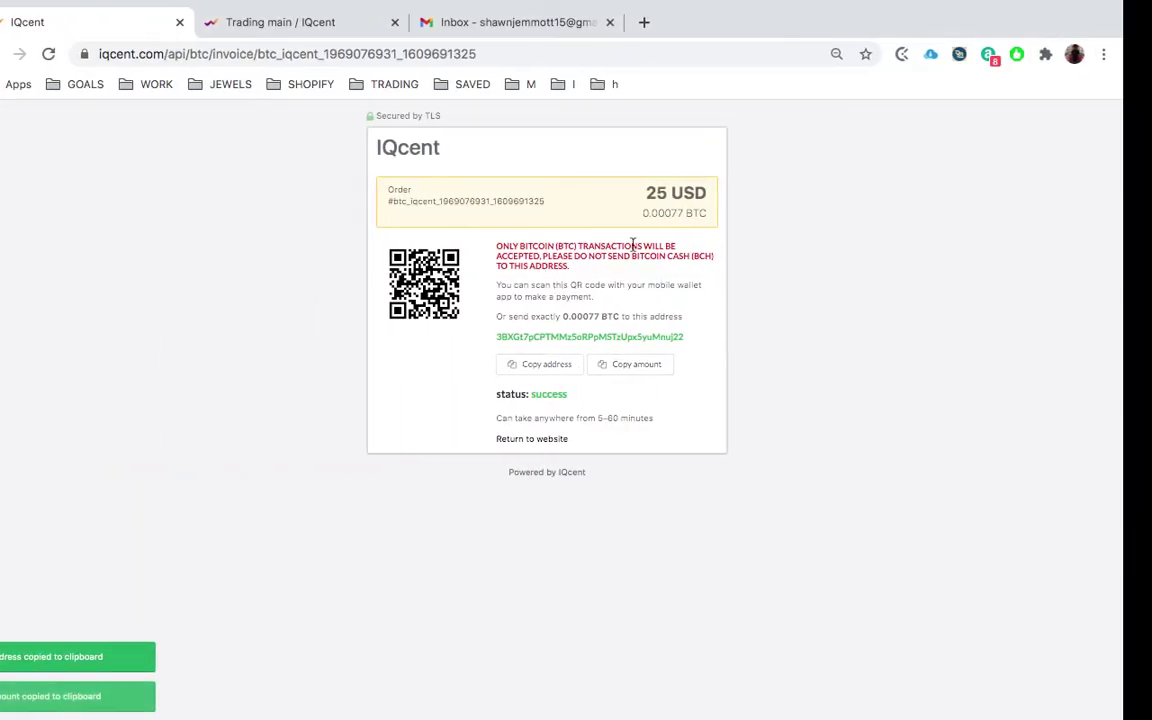
{"action": "key", "text": "ctrl+Right"}
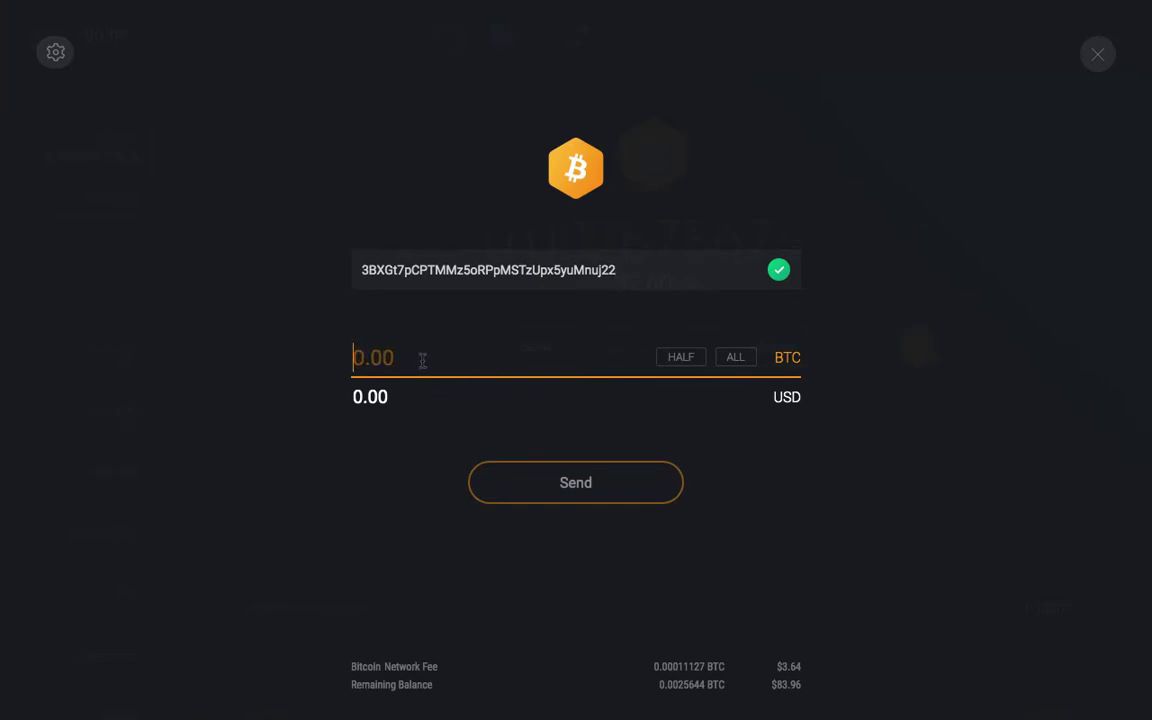
{"action": "key", "text": "super+v"}
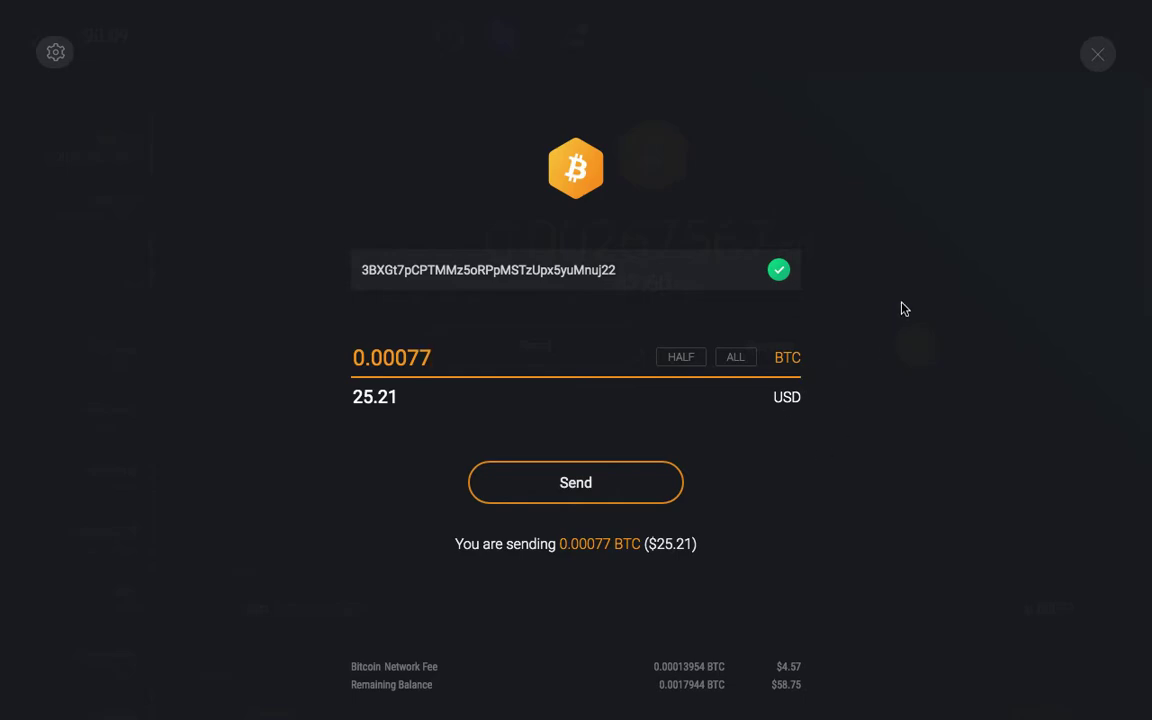
{"action": "left_click", "coordinate": [1105, 57]}
{"action": "key", "text": "ctrl+Left"}
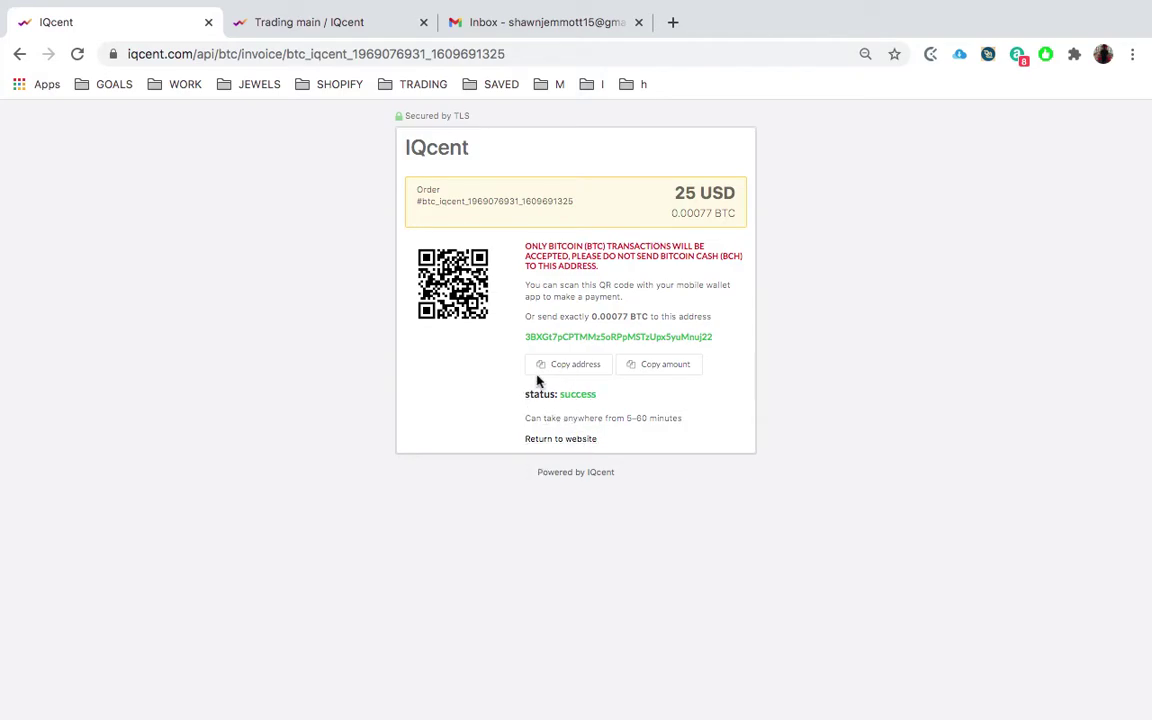
- Return from the funding page to the TRADING view showing the 25.04 USD balance
{"action": "left_click", "coordinate": [334, 23]}
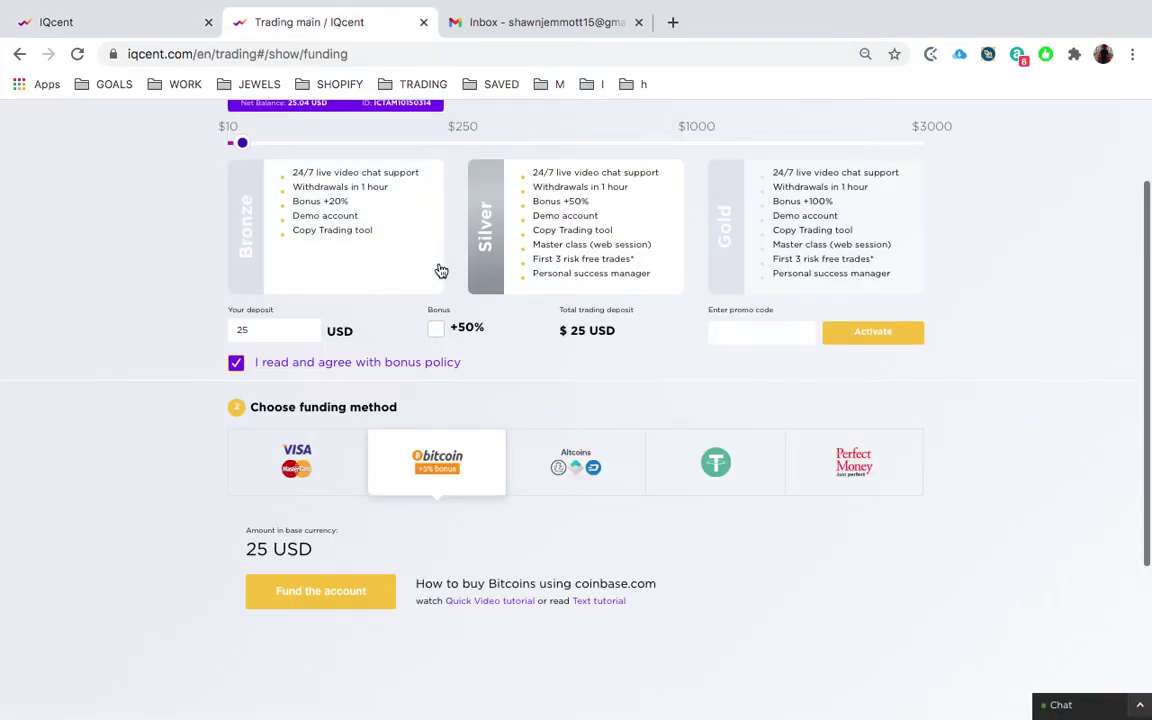
{"action": "scroll", "coordinate": [330, 172], "scroll_direction": "up", "scroll_amount": 3}
{"action": "left_click", "coordinate": [448, 121]}
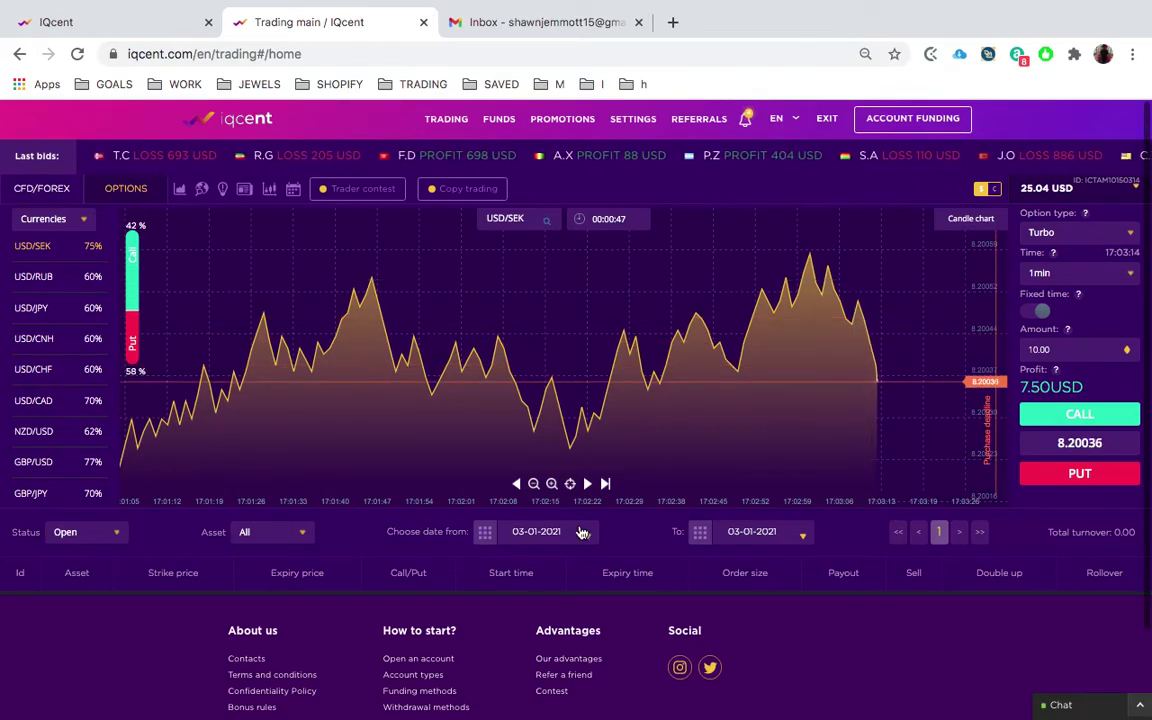
- Zoom the USD/SEK chart out, briefly switch desktops, and open a new browser tab
{"action": "left_click", "coordinate": [536, 484]}
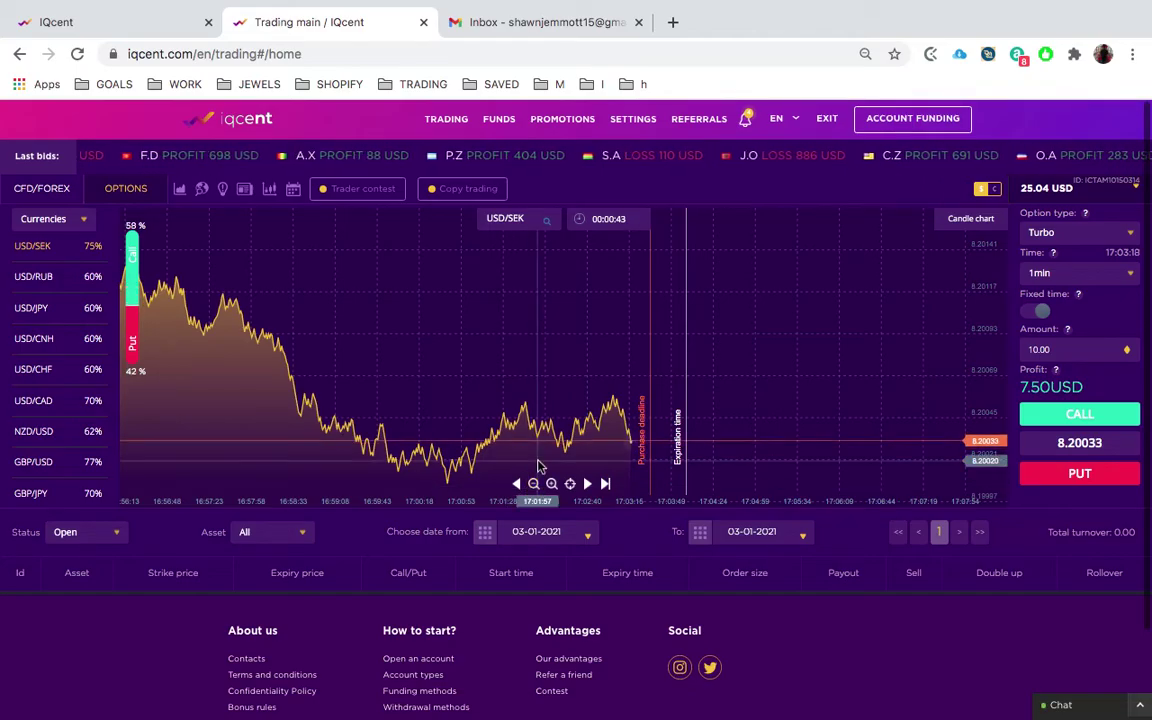
{"action": "key", "text": "ctrl+Left"}
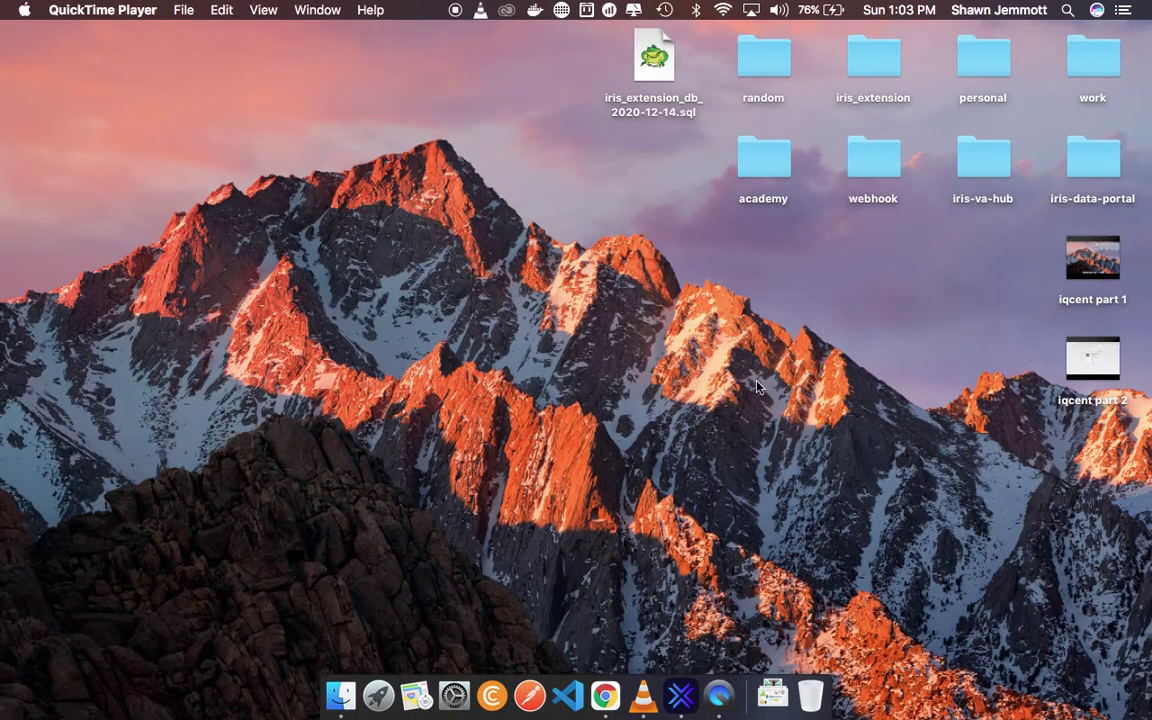
{"action": "key", "text": "ctrl+Right"}
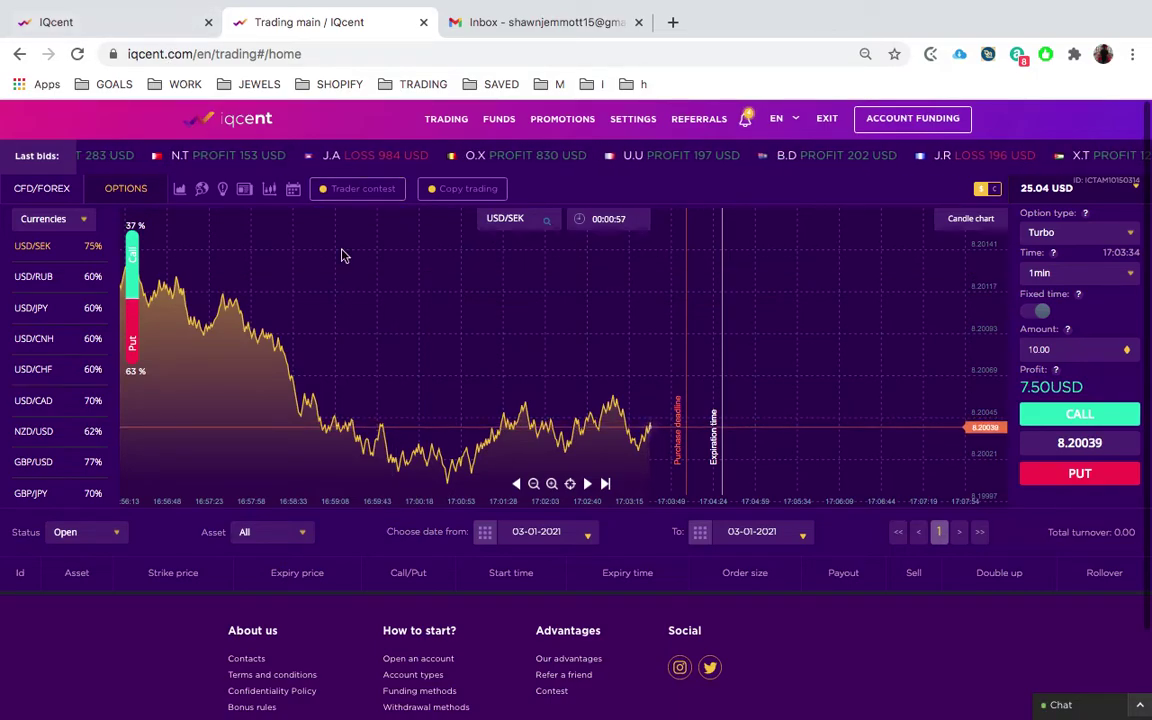
{"action": "left_click", "coordinate": [672, 22]}
- Open Tronminer from the bookmarks in a new tab and log out of the existing mining account
{"action": "left_click", "coordinate": [623, 94]}
{"action": "mouse_move", "coordinate": [587, 87]}
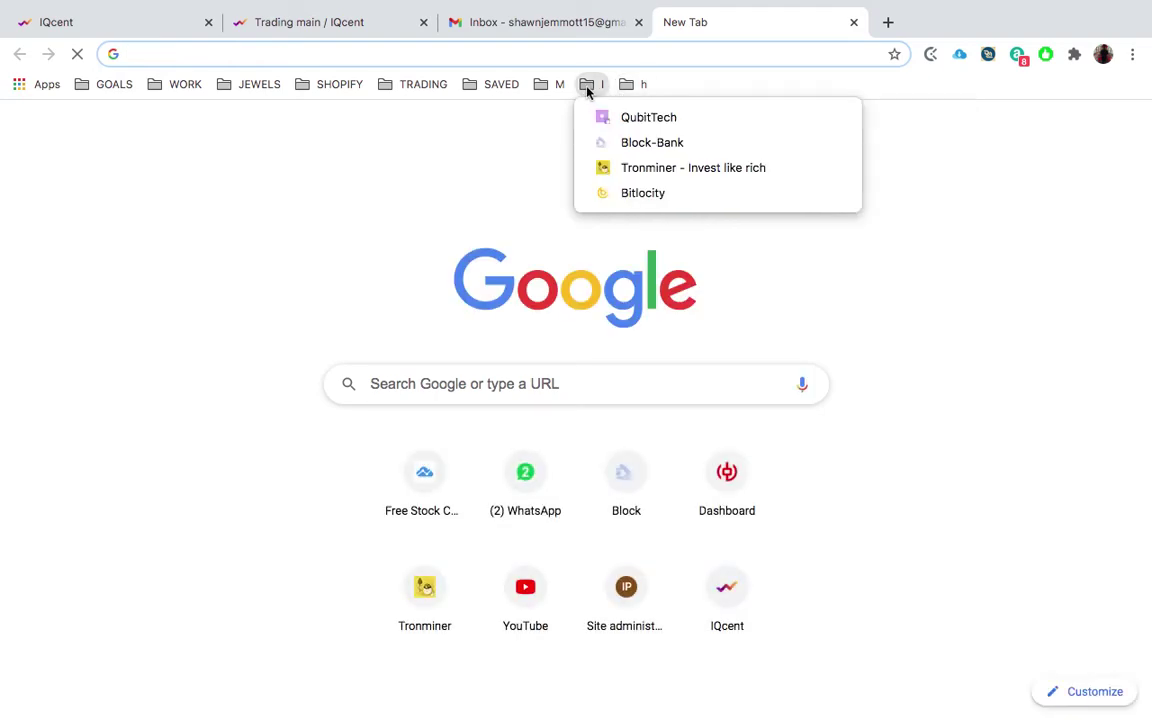
{"action": "left_click", "coordinate": [634, 169]}
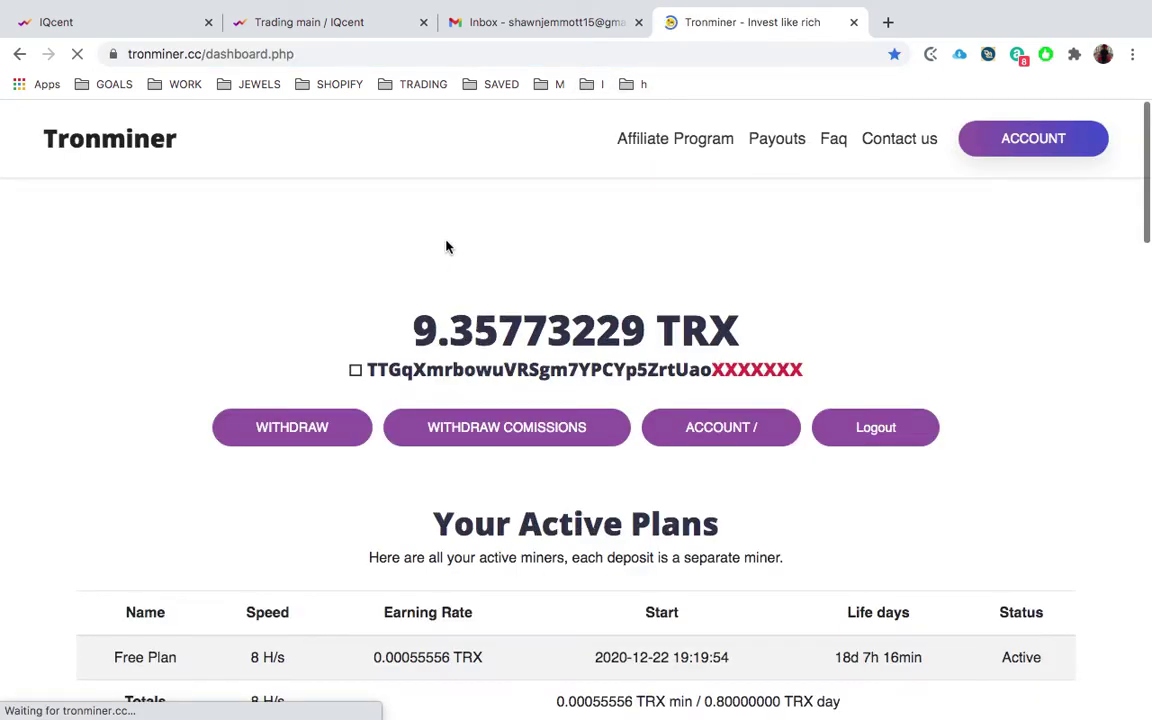
{"action": "left_click", "coordinate": [858, 428]}
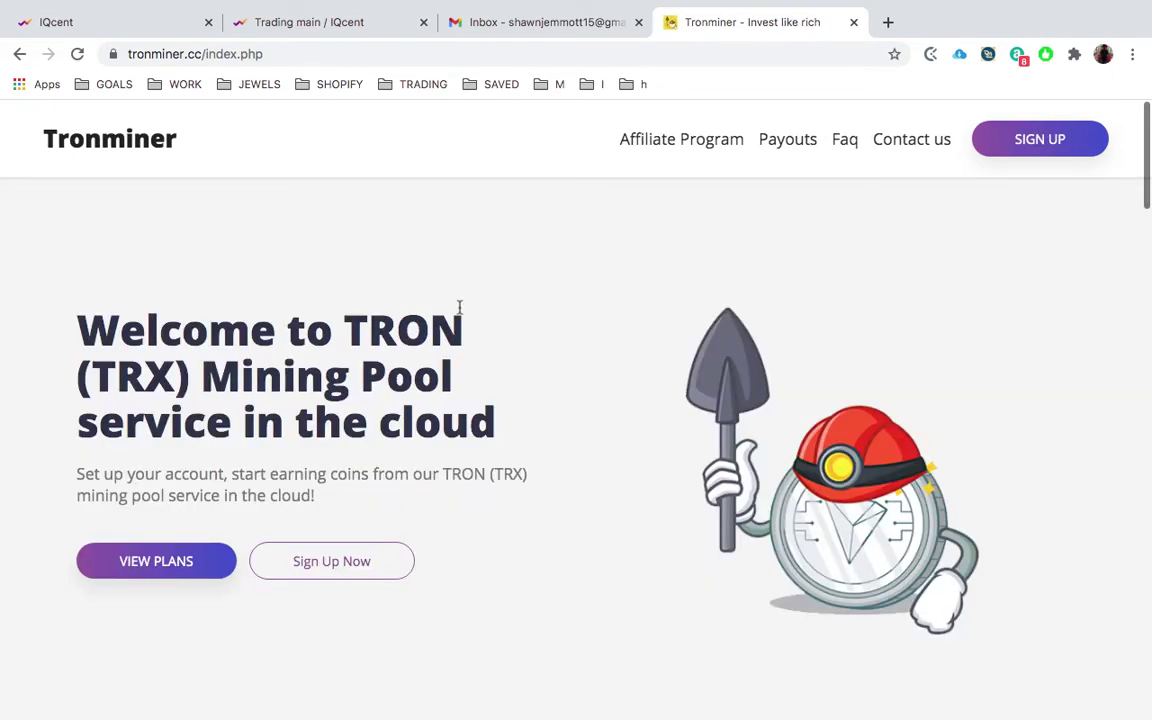
{"action": "key", "text": "ctrl+Right"}
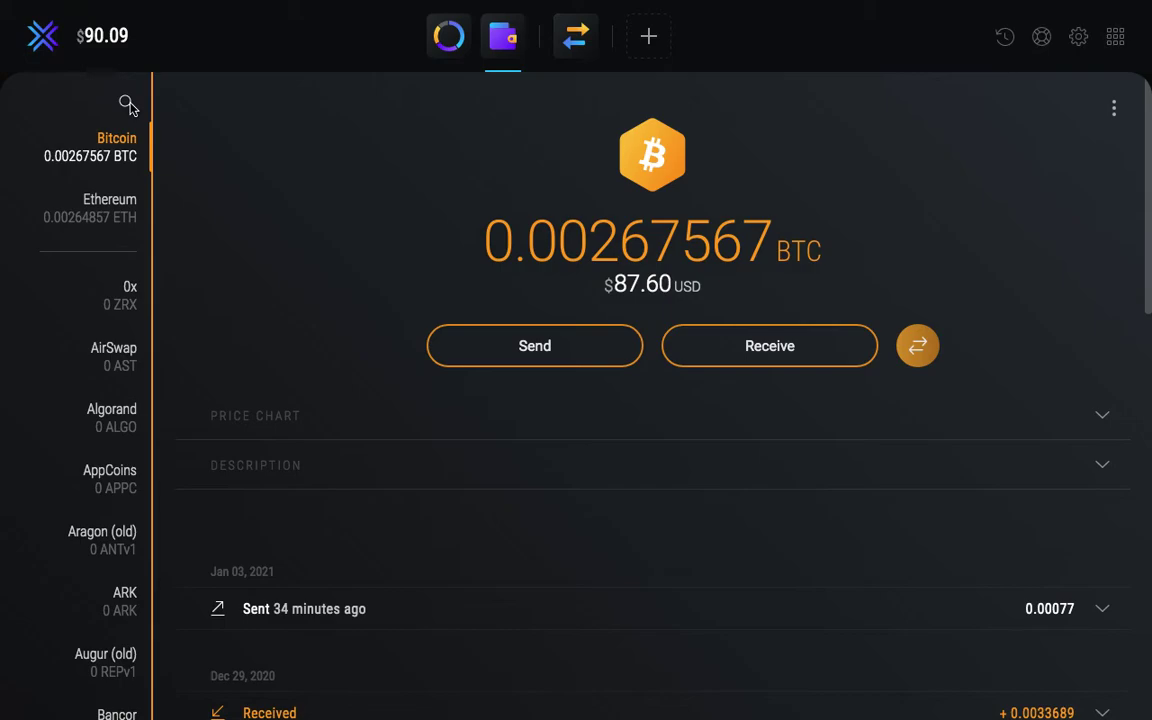
- Find the Tron wallet in Exodus and copy its receiving address to the clipboard
{"action": "left_click", "coordinate": [127, 104]}
{"action": "type", "text": "tron"}
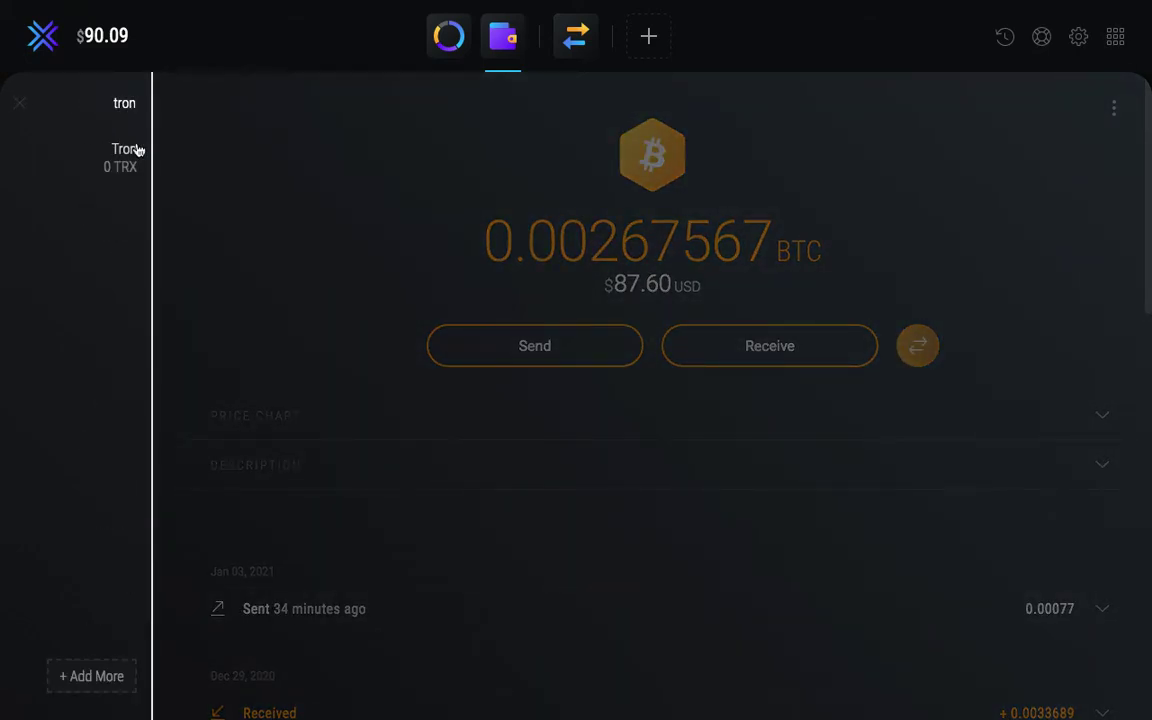
{"action": "left_click", "coordinate": [139, 149]}
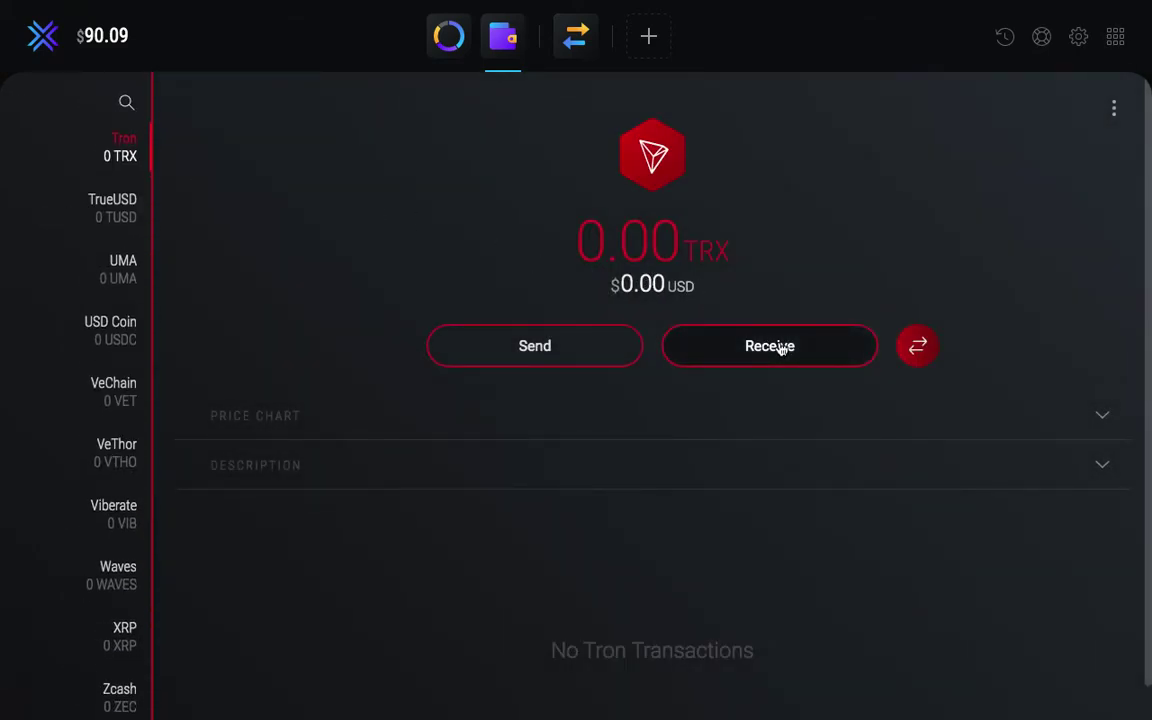
{"action": "left_click", "coordinate": [779, 346]}
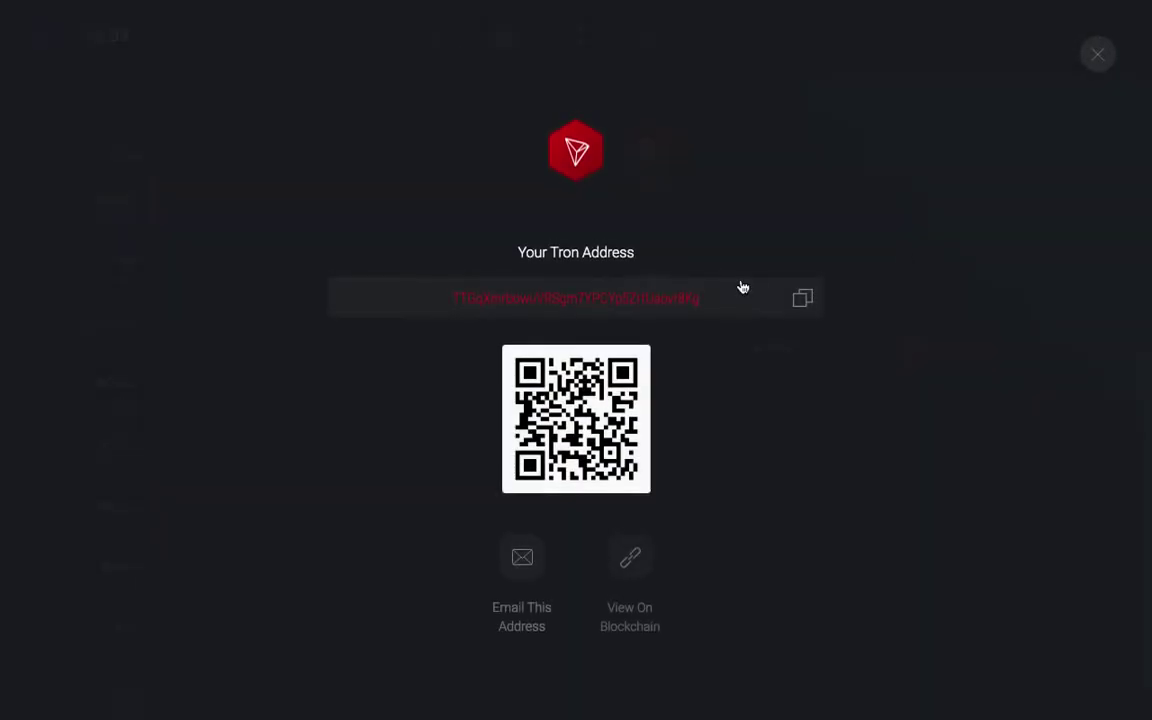
{"action": "left_click", "coordinate": [799, 297]}
{"action": "key", "text": "ctrl+Left"}
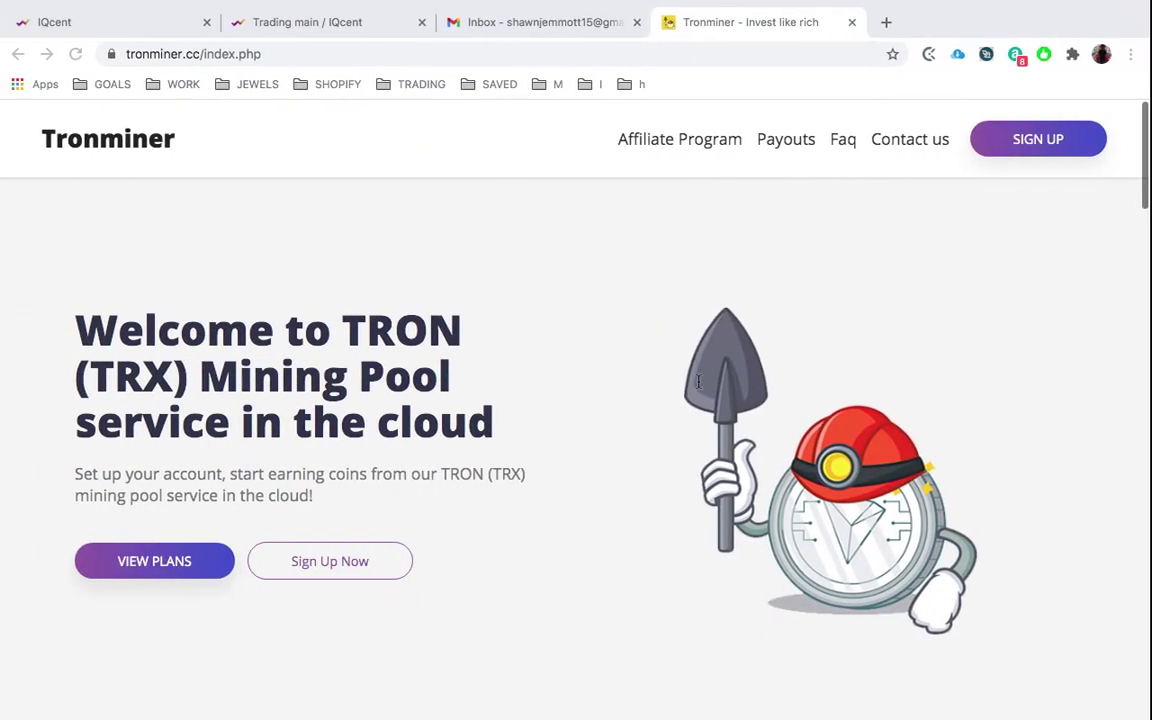
- Paste the copied Exodus Tron address into Tronminer's TRON address field and start mining
{"action": "scroll", "coordinate": [437, 558], "scroll_direction": "down", "scroll_amount": 5}
{"action": "scroll", "coordinate": [470, 560], "scroll_direction": "down", "scroll_amount": 2}
{"action": "left_click", "coordinate": [388, 494]}
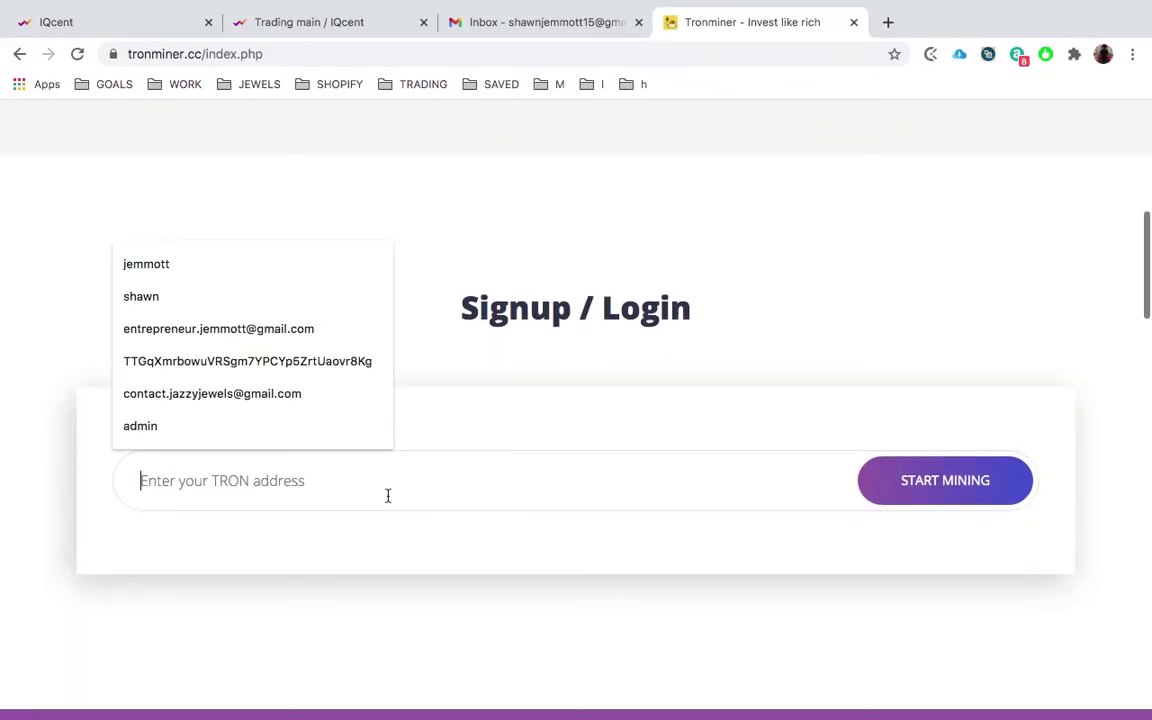
{"action": "key", "text": "ctrl+v"}
{"action": "left_click", "coordinate": [926, 495]}
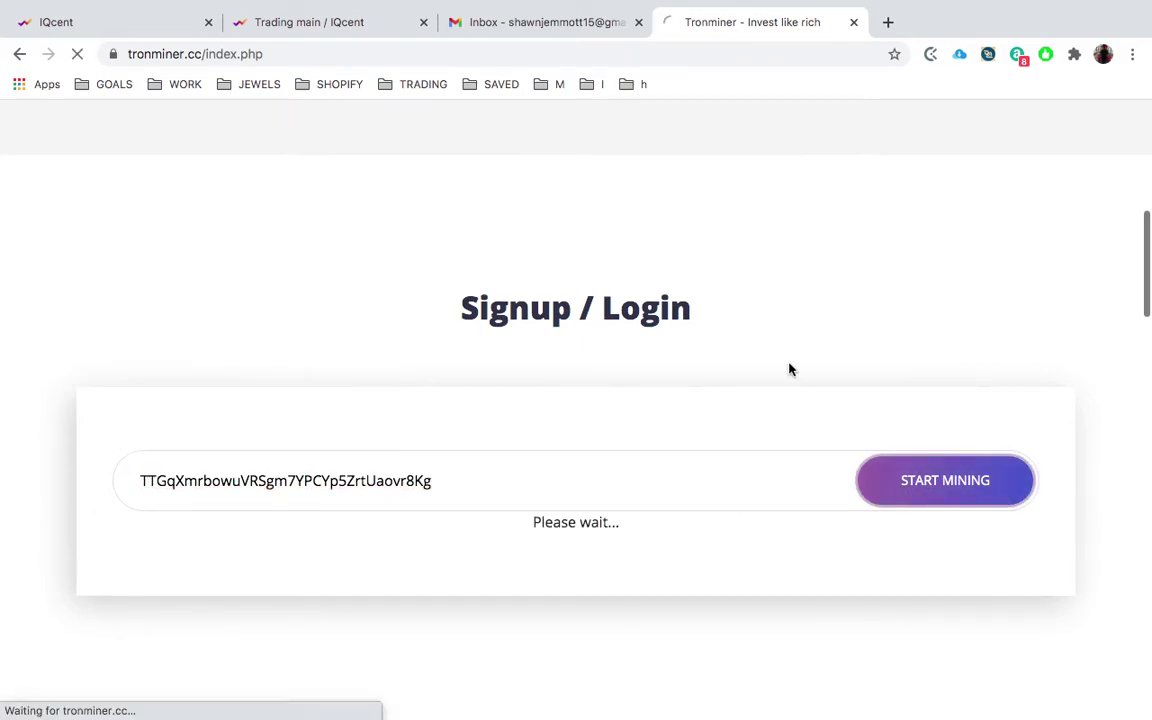
- Review the mining dashboard's active Free Plan and TRX balance, then close the Tronminer tab
{"action": "scroll", "coordinate": [445, 352], "scroll_direction": "down", "scroll_amount": 2}
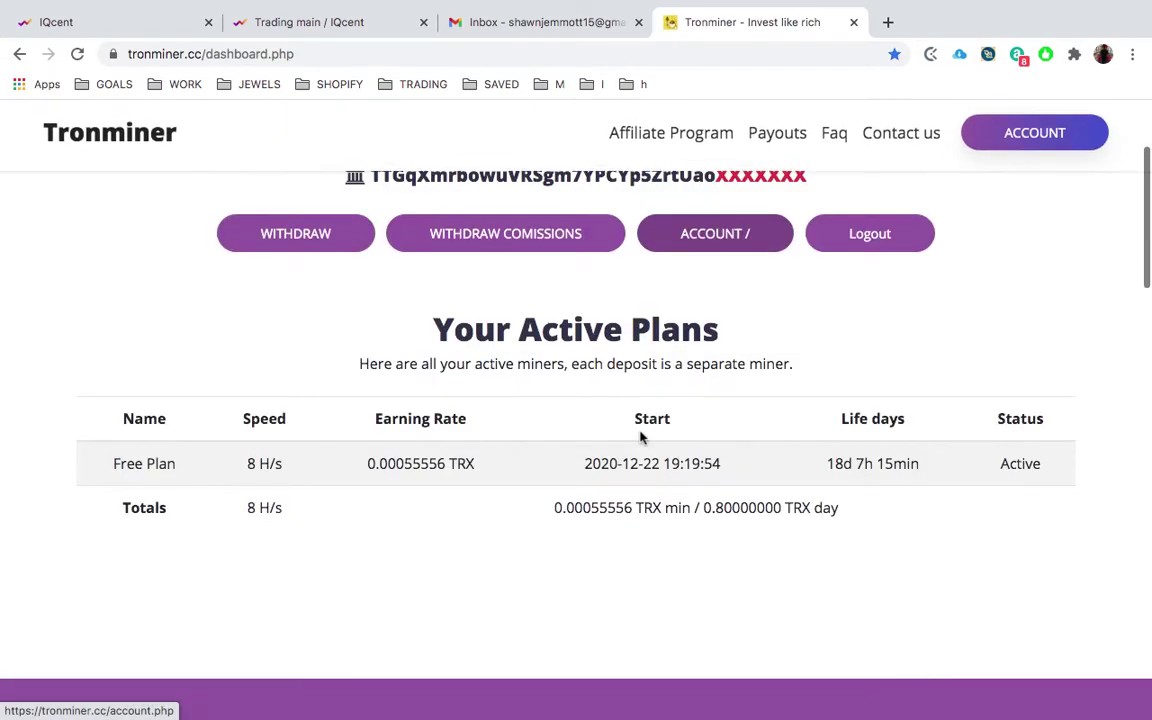
{"action": "scroll", "coordinate": [445, 352], "scroll_direction": "up", "scroll_amount": 2}
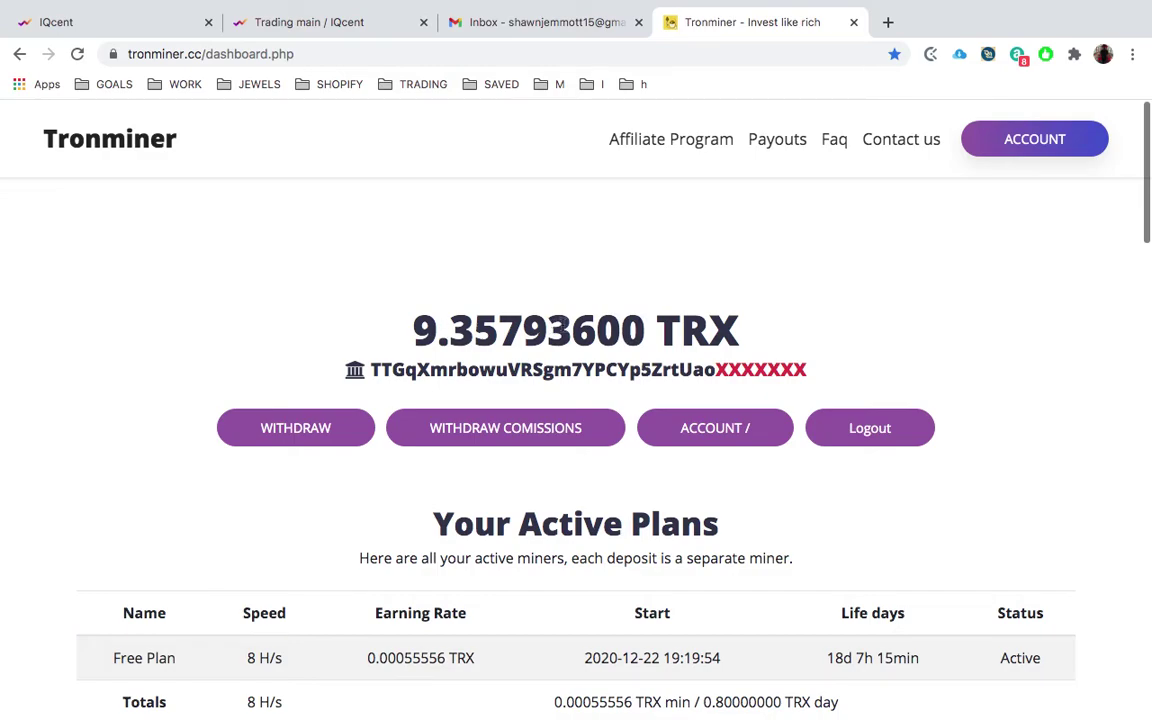
{"action": "scroll", "coordinate": [563, 324], "scroll_direction": "down", "scroll_amount": 3}
{"action": "scroll", "coordinate": [581, 298], "scroll_direction": "up", "scroll_amount": 3}
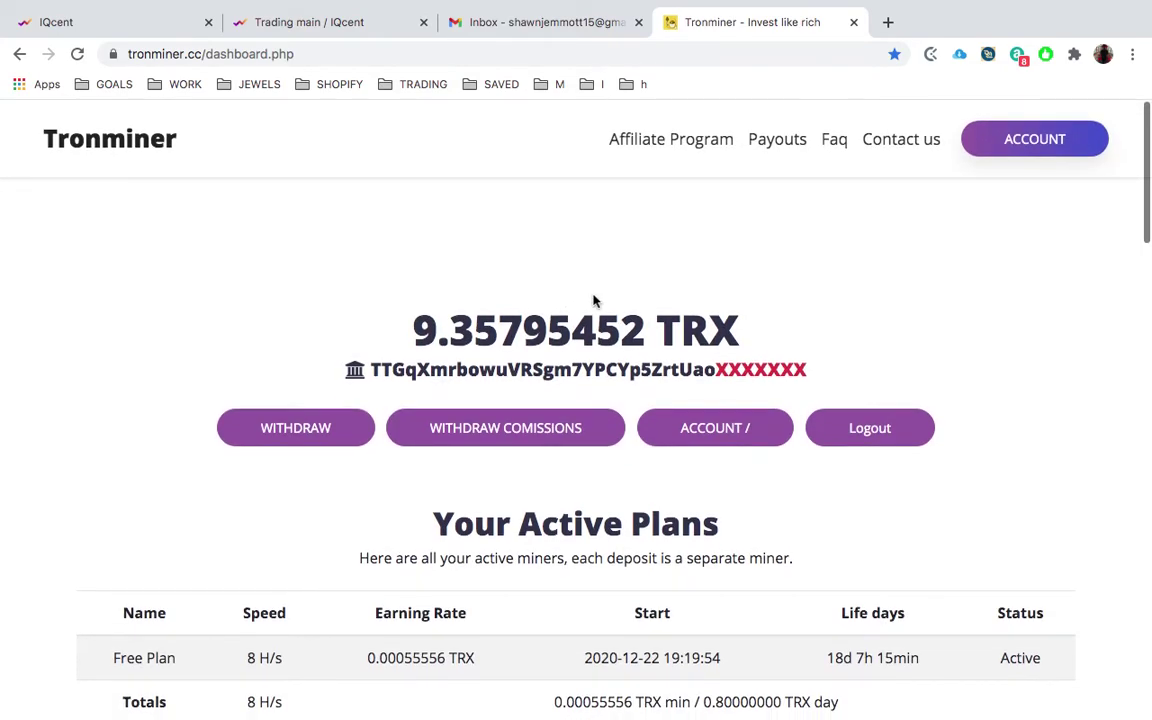
{"action": "scroll", "coordinate": [593, 300], "scroll_direction": "down", "scroll_amount": 6}
{"action": "scroll", "coordinate": [594, 296], "scroll_direction": "up", "scroll_amount": 6}
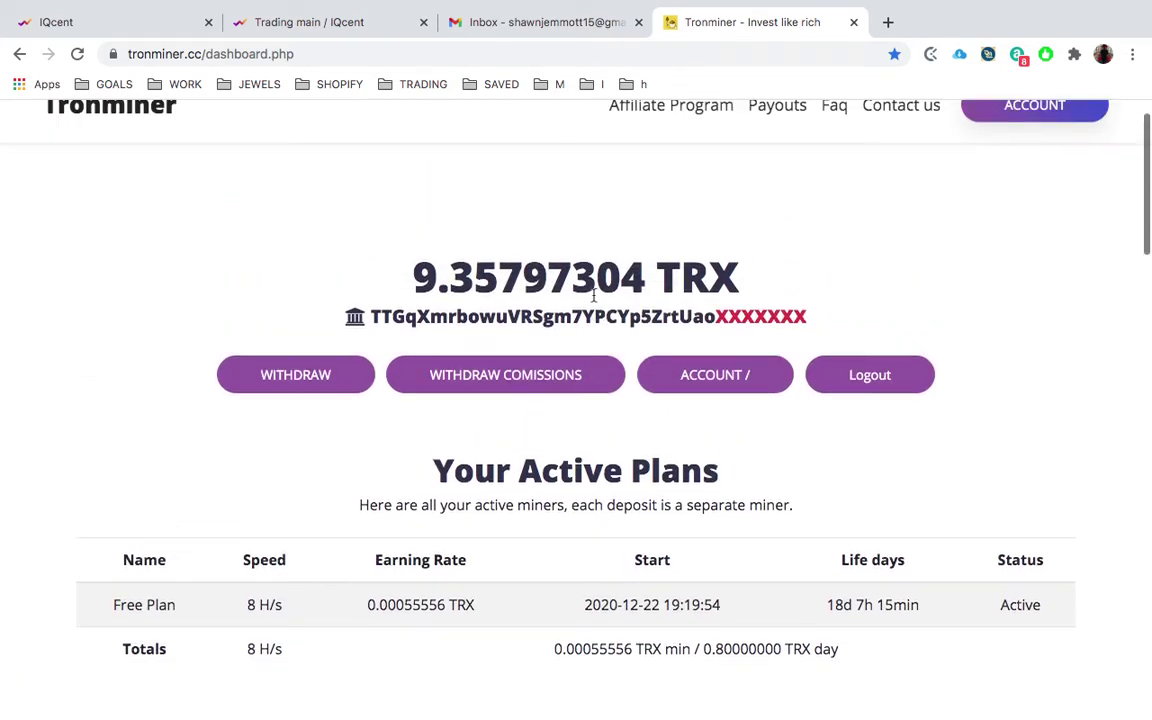
{"action": "scroll", "coordinate": [658, 283], "scroll_direction": "down", "scroll_amount": 2}
{"action": "scroll", "coordinate": [700, 420], "scroll_direction": "down", "scroll_amount": 4}
{"action": "scroll", "coordinate": [650, 380], "scroll_direction": "up", "scroll_amount": 7}
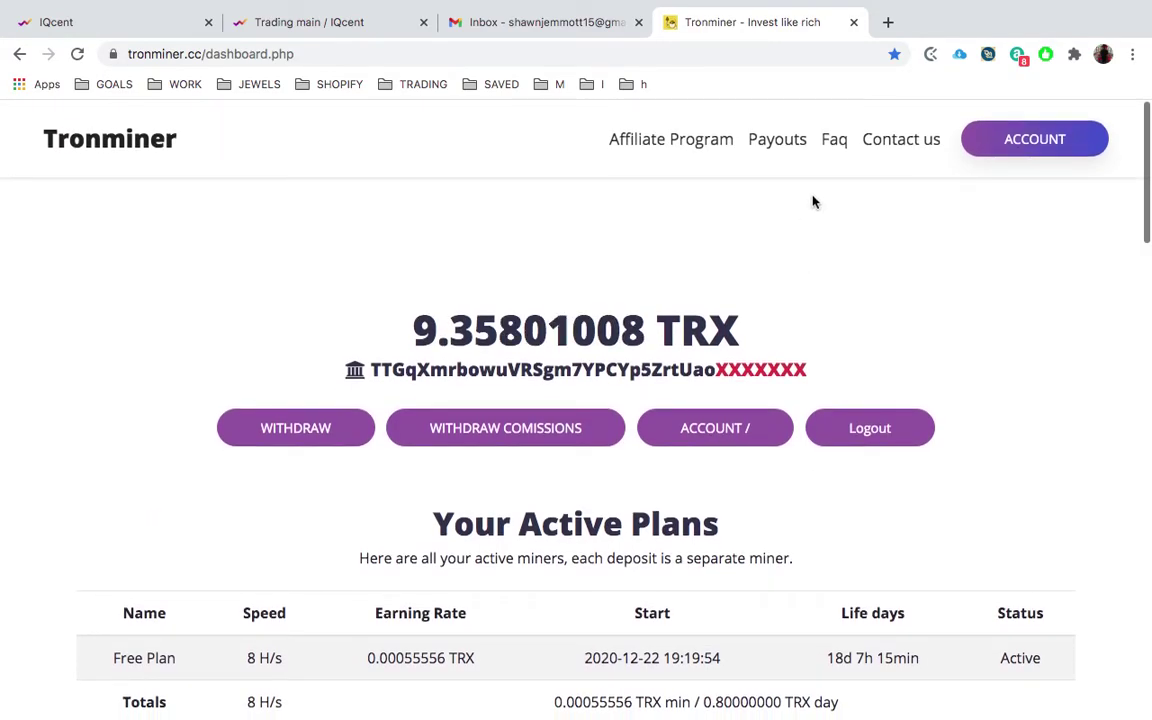
{"action": "left_click", "coordinate": [854, 22]}
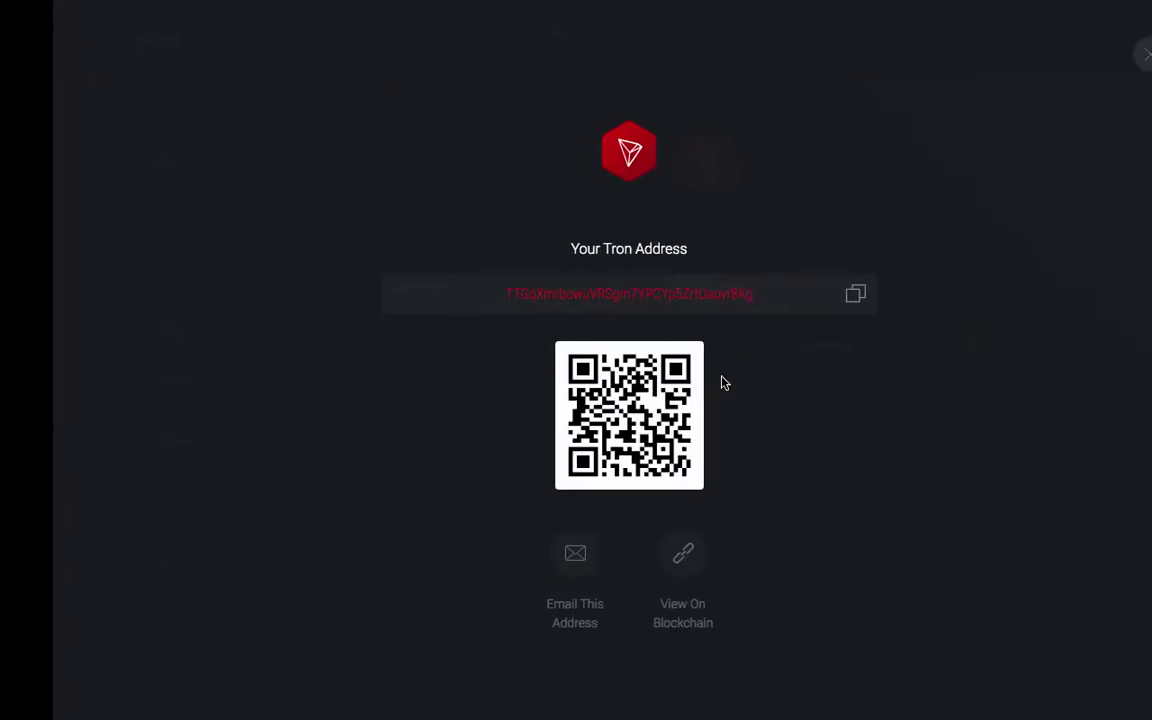
- Close the Tron receive window and expand the Tron price chart showing $0.028198 (+5.2%)
{"action": "left_click", "coordinate": [1097, 53]}
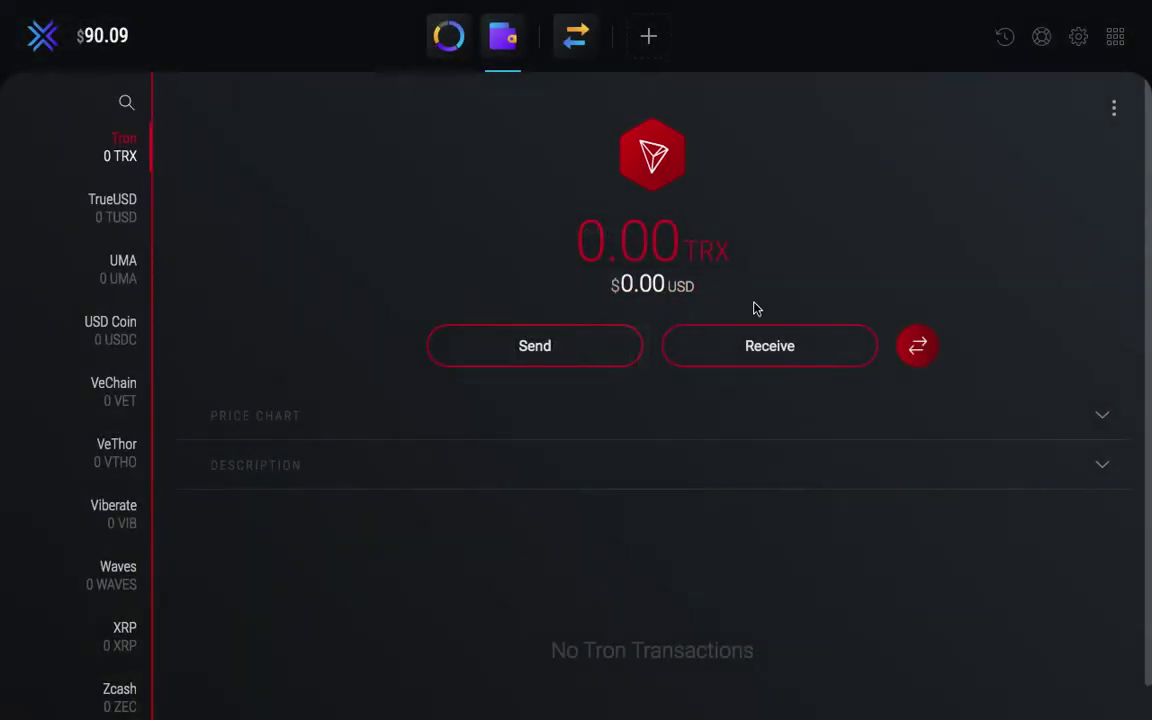
{"action": "left_click", "coordinate": [606, 418]}
{"action": "scroll", "coordinate": [612, 522], "scroll_direction": "down", "scroll_amount": 1}
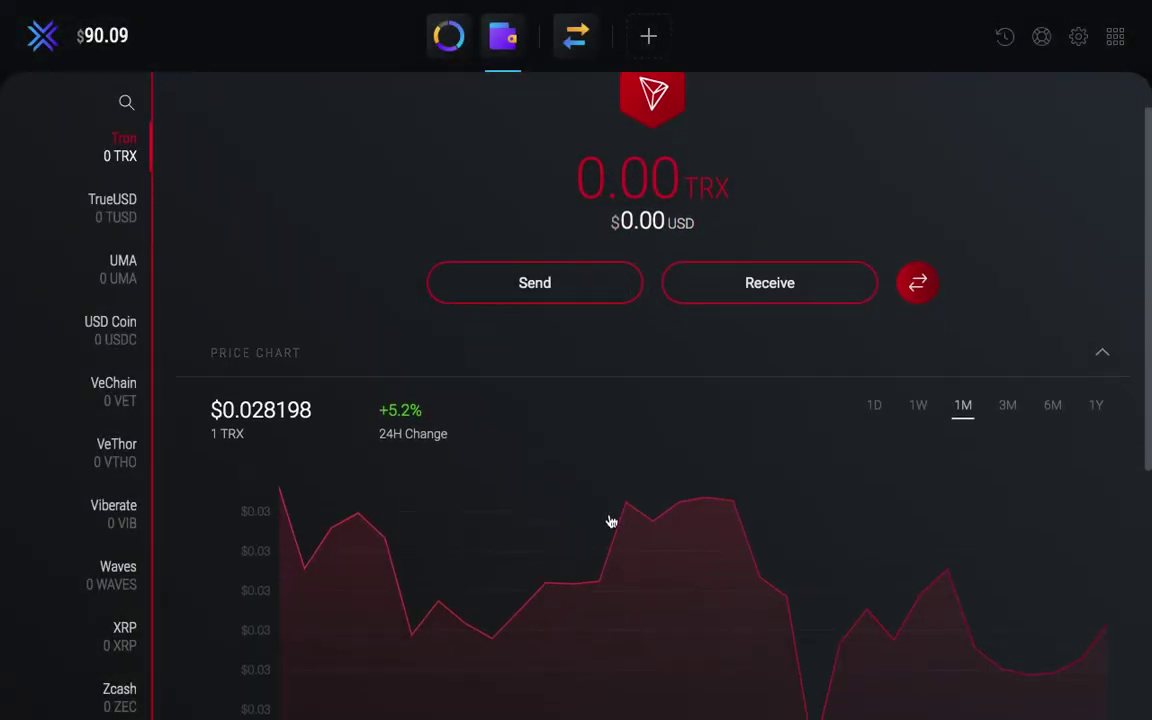